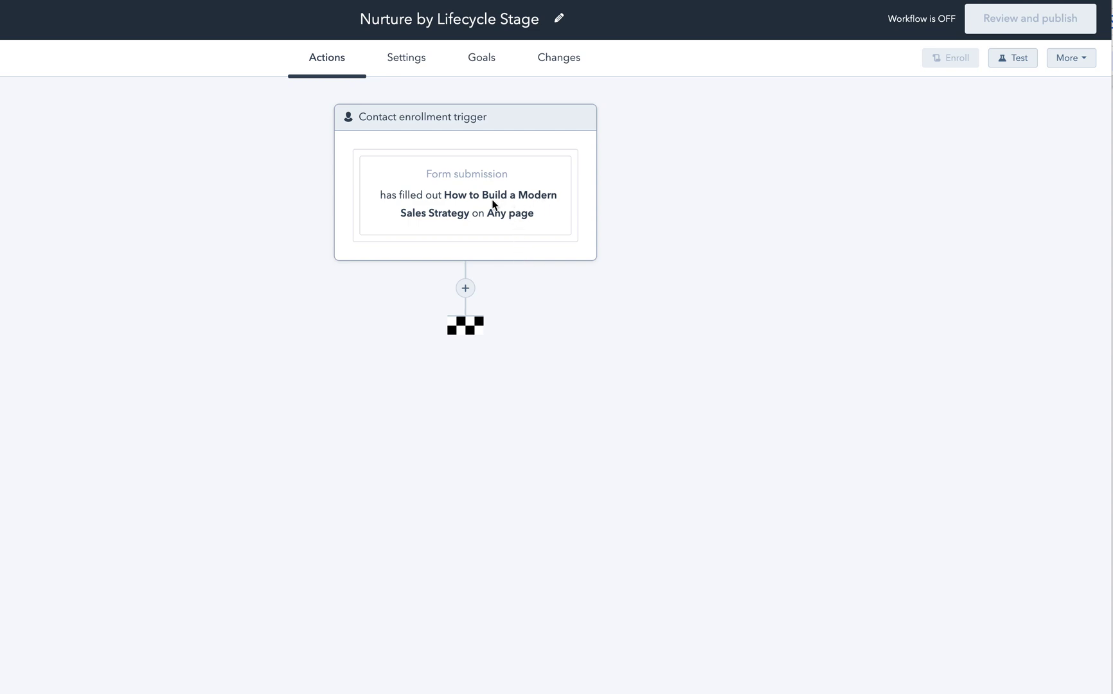
# Step: Insert a new action right after the form-submission trigger, bringing up the action chooser
pyautogui.click(458, 200)
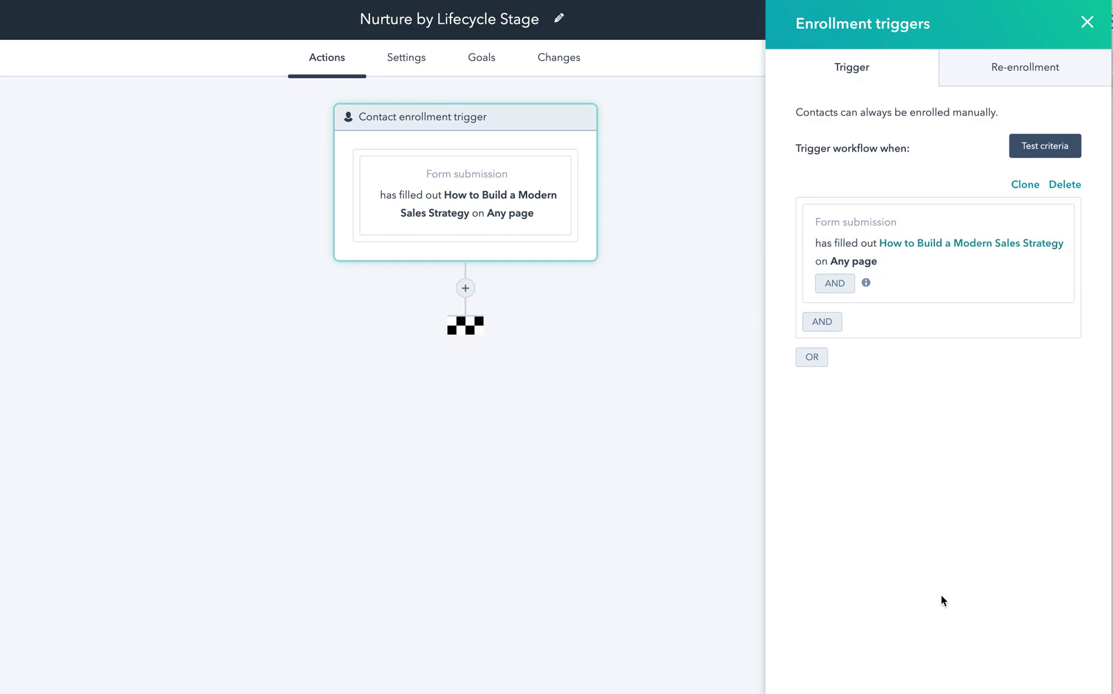
pyautogui.click(1086, 22)
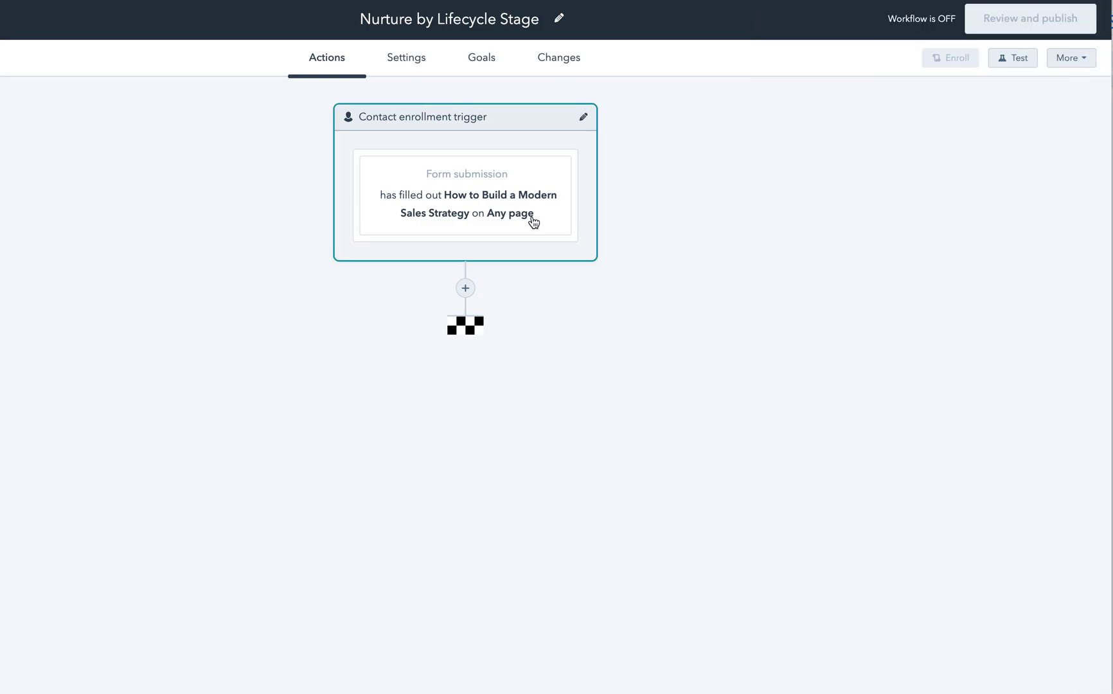
pyautogui.click(464, 289)
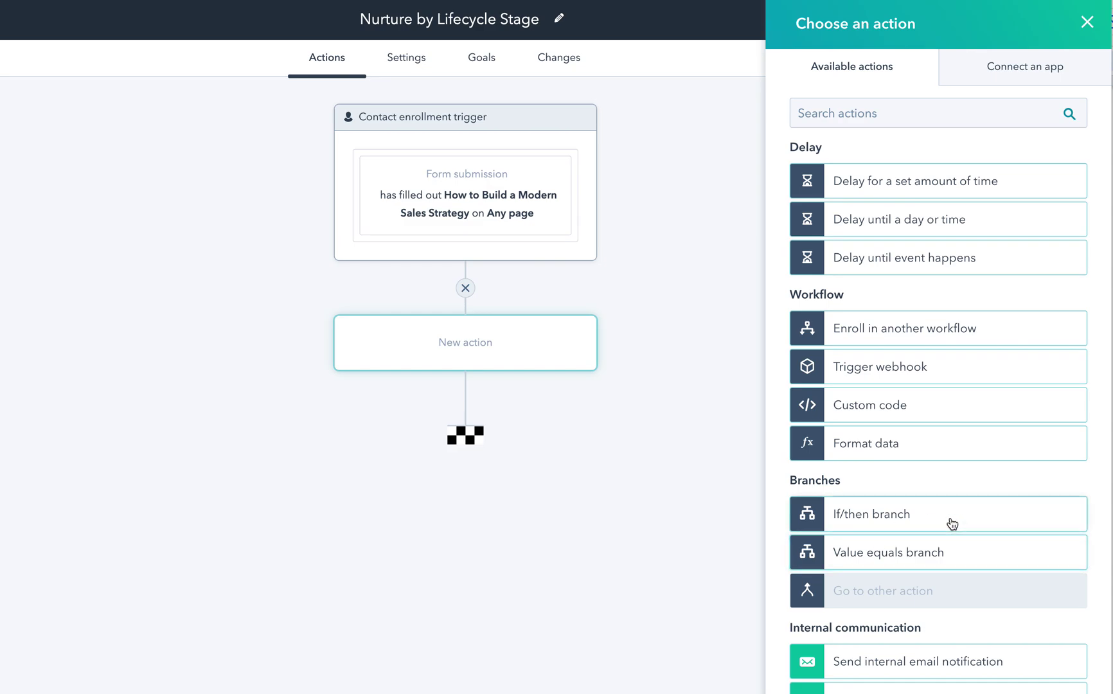
# Step: Make the new action an If/then branch and name its first branch MQL
pyautogui.click(872, 515)
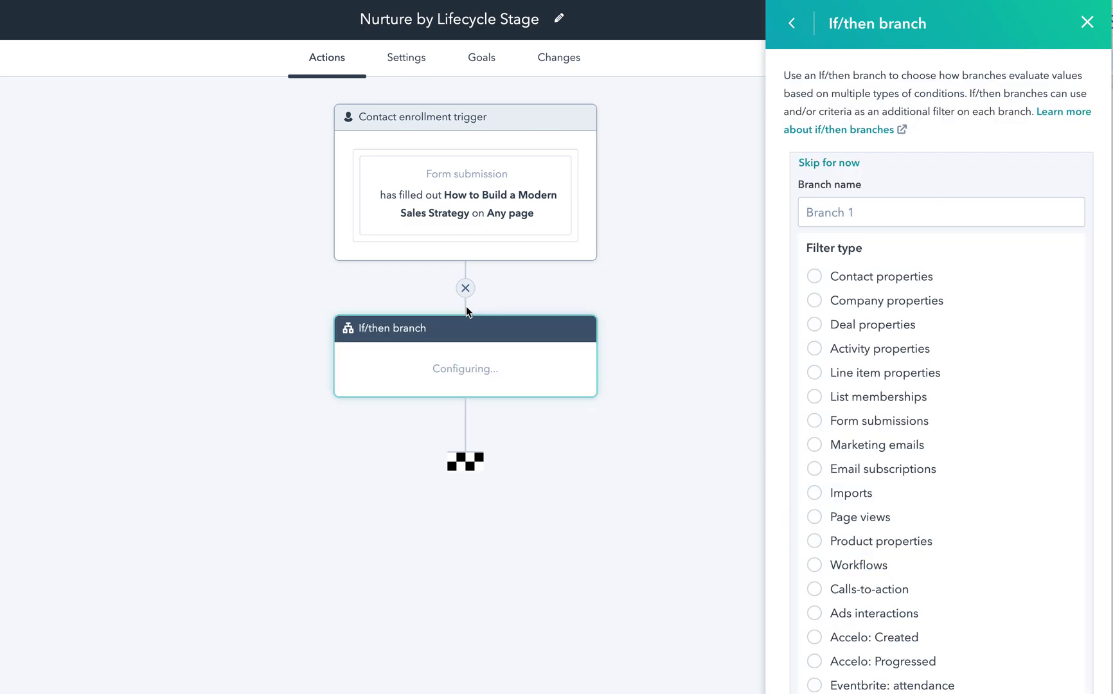
pyautogui.click(850, 221)
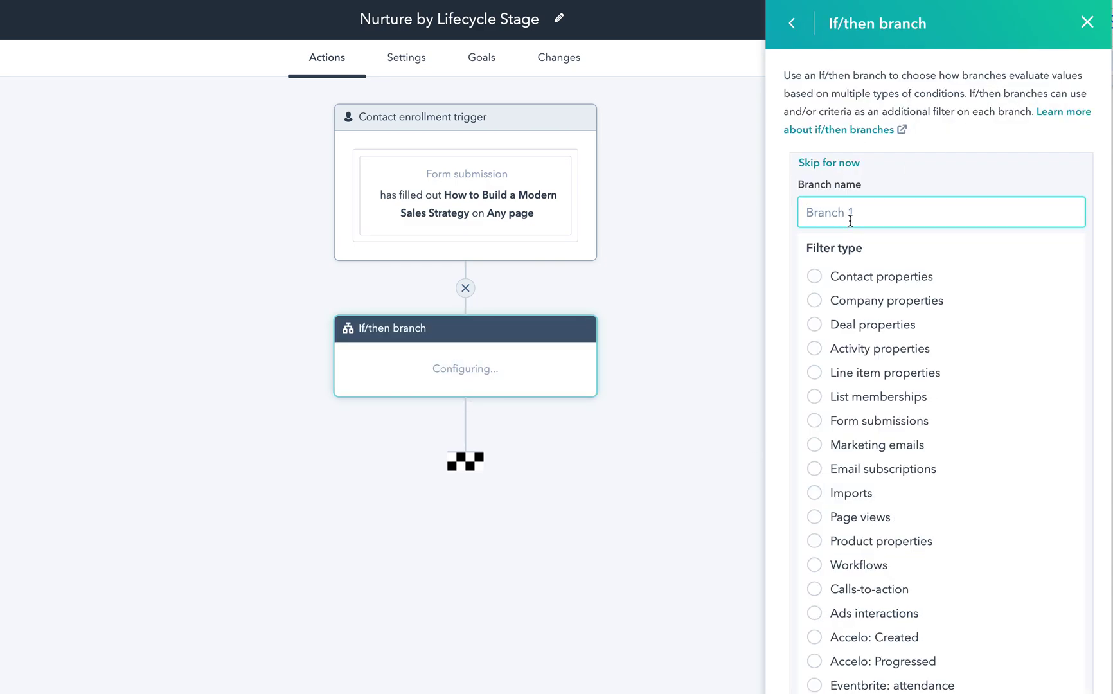
pyautogui.write('MQL')
pyautogui.click(825, 281)
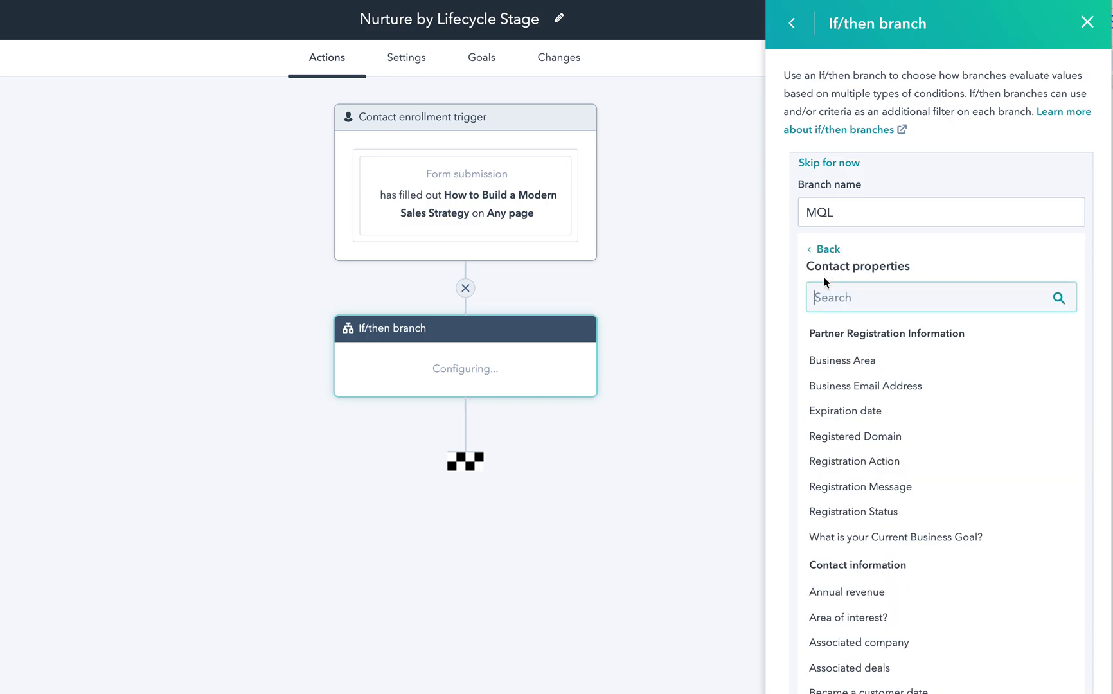
pyautogui.click(826, 251)
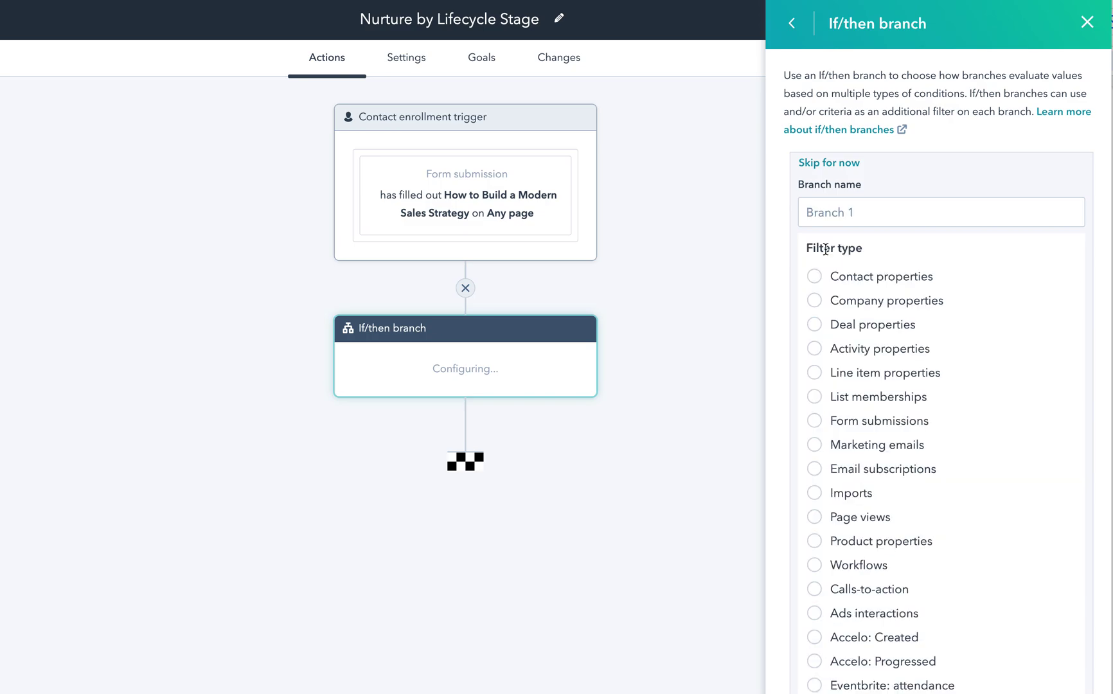
pyautogui.click(854, 216)
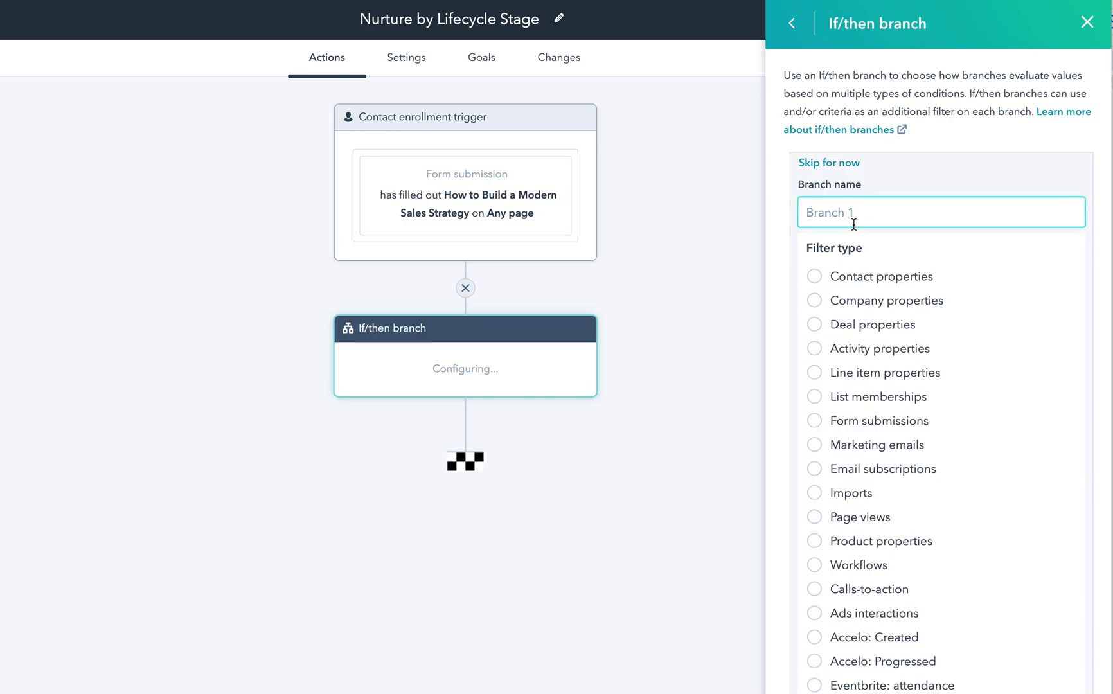
pyautogui.write('MQL')
# Step: Give the MQL branch the condition Lifecycle stage is any of Marketing qualified lead
pyautogui.click(861, 283)
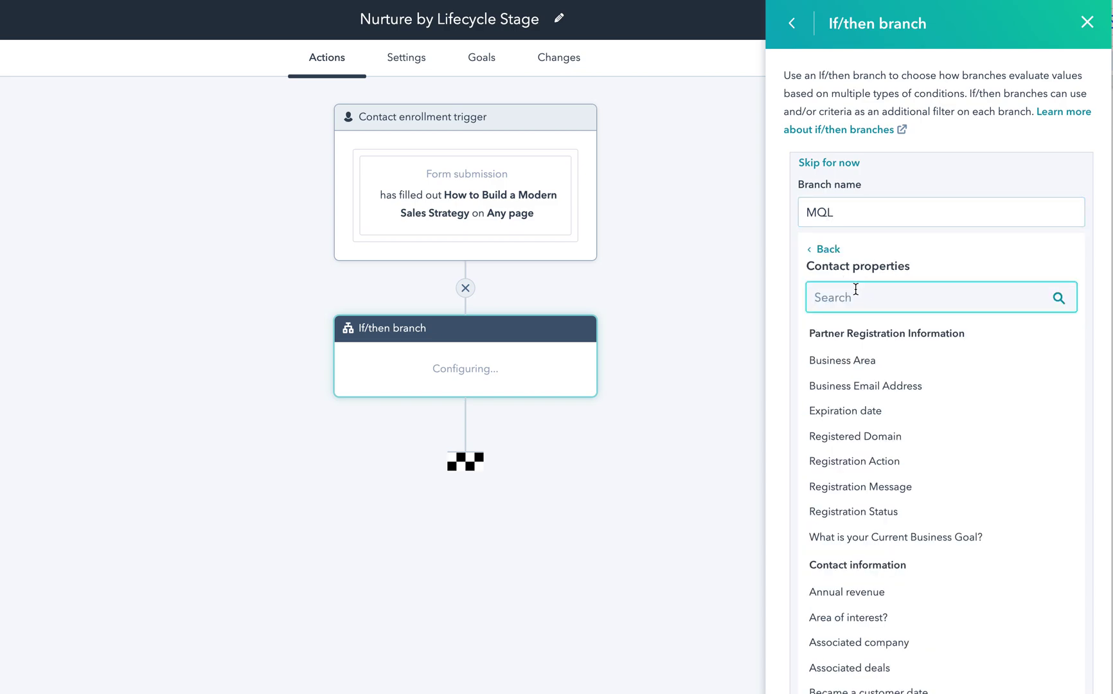
pyautogui.write('life')
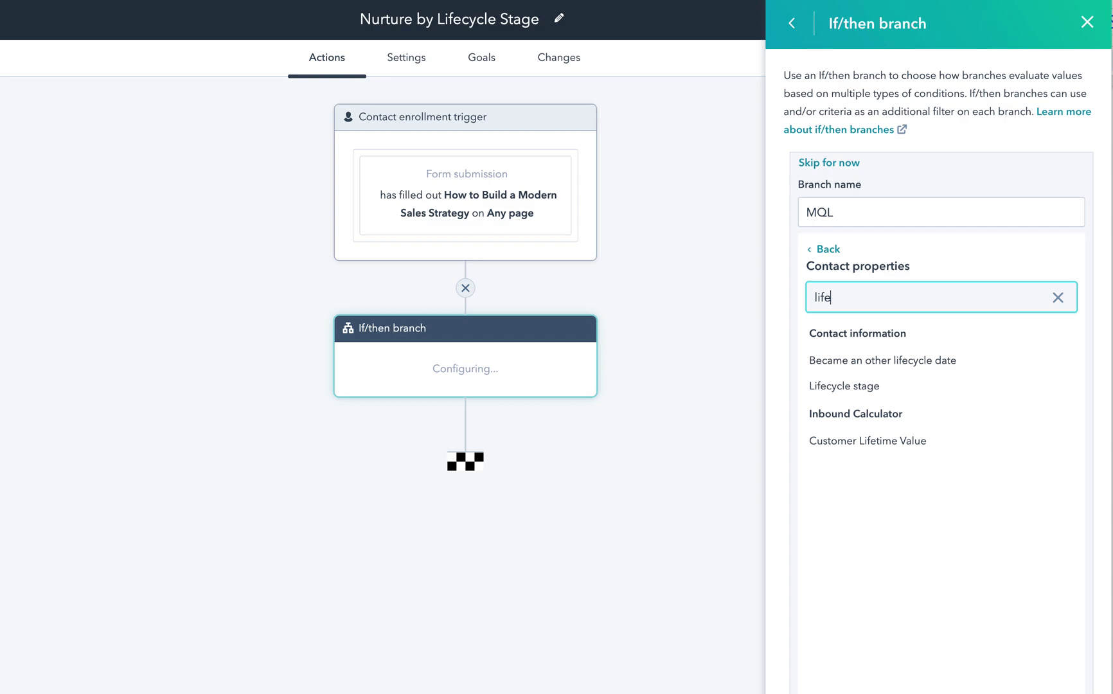
pyautogui.click(847, 385)
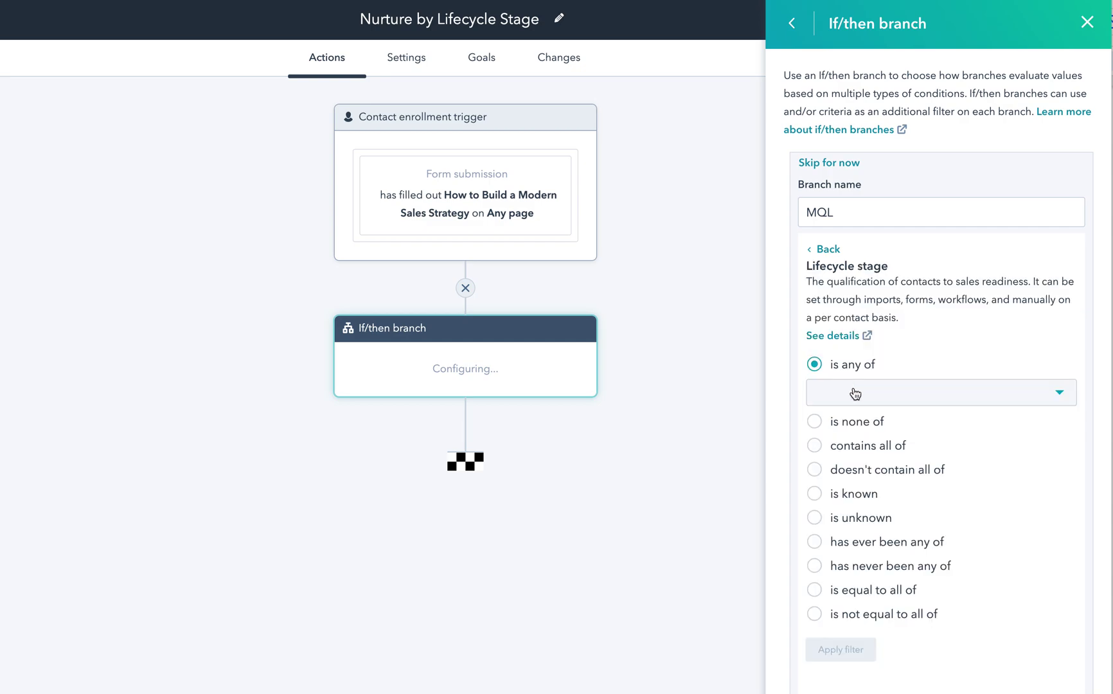
pyautogui.click(868, 396)
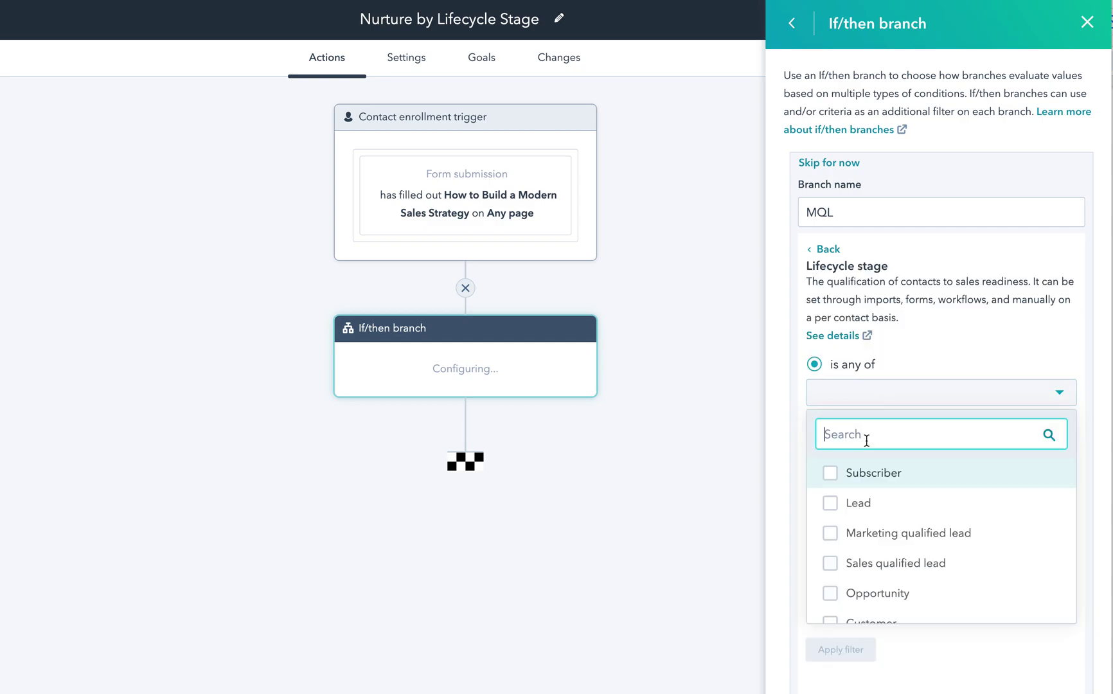
pyautogui.click(871, 543)
pyautogui.click(856, 650)
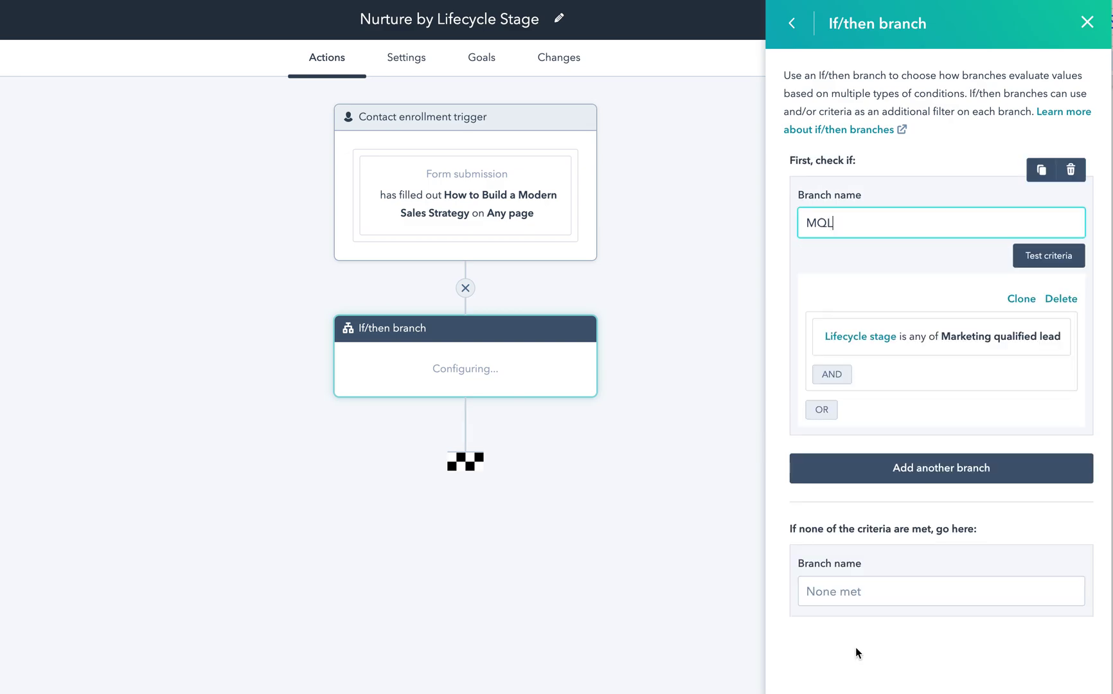
# Step: Add a second branch named SQL, filtered on the Lifecycle stage contact property
pyautogui.click(870, 468)
pyautogui.click(828, 200)
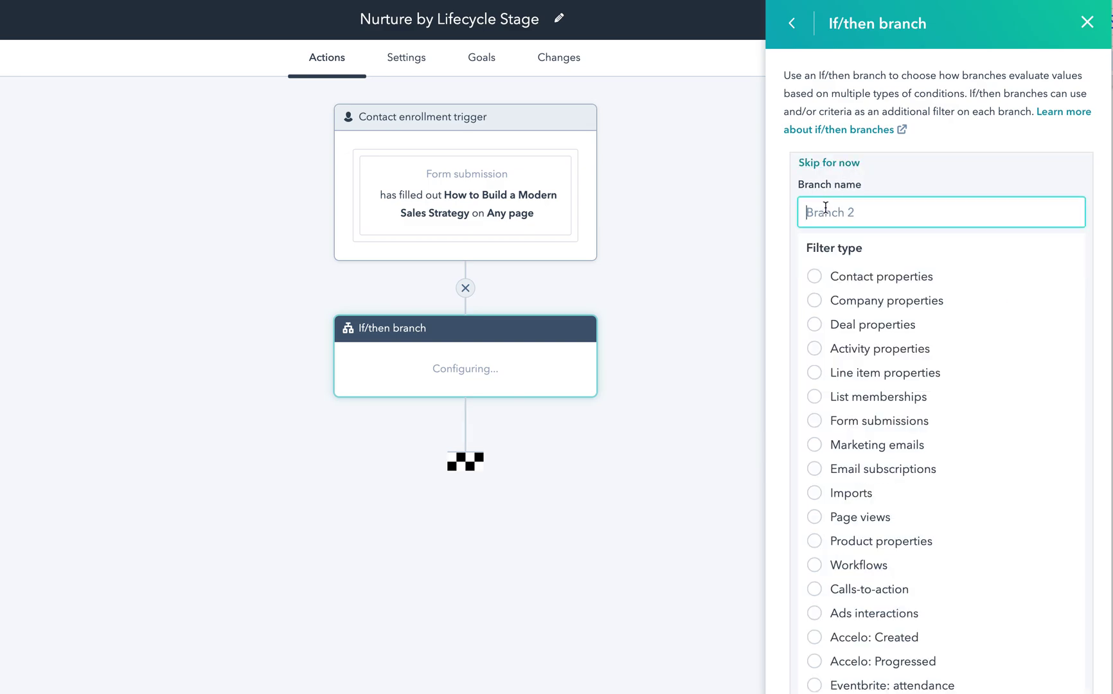
pyautogui.write('SQL')
pyautogui.click(829, 276)
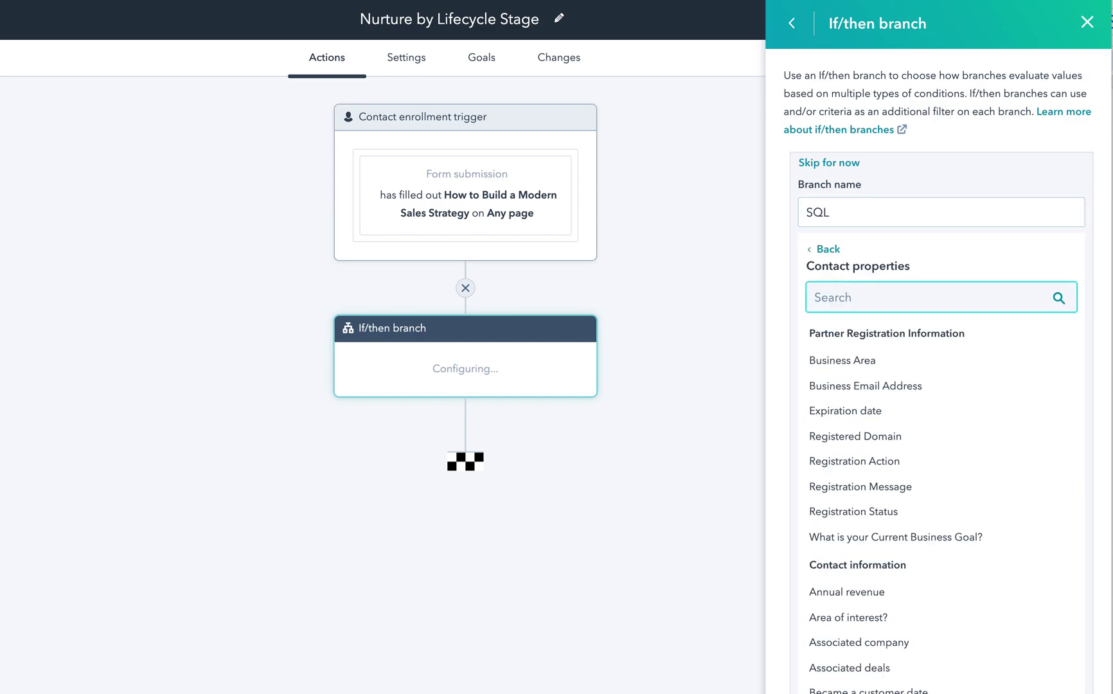
pyautogui.write('life')
pyautogui.click(856, 387)
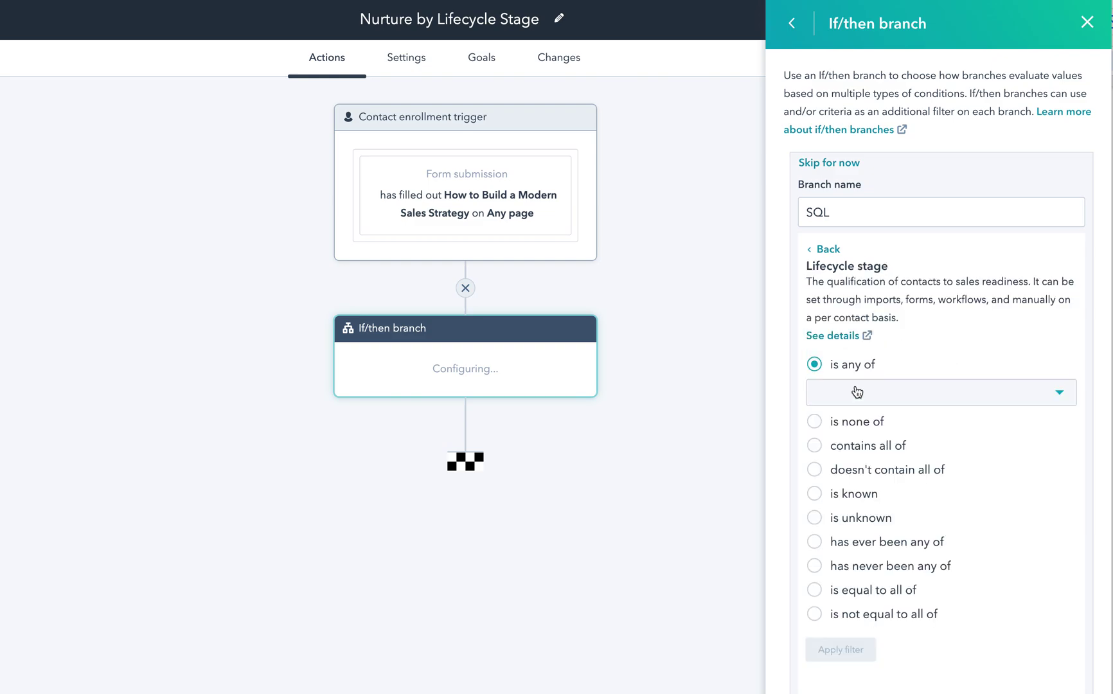
# Step: Set the SQL branch condition to Lifecycle stage is any of Sales qualified lead
pyautogui.click(874, 394)
pyautogui.write('sq')
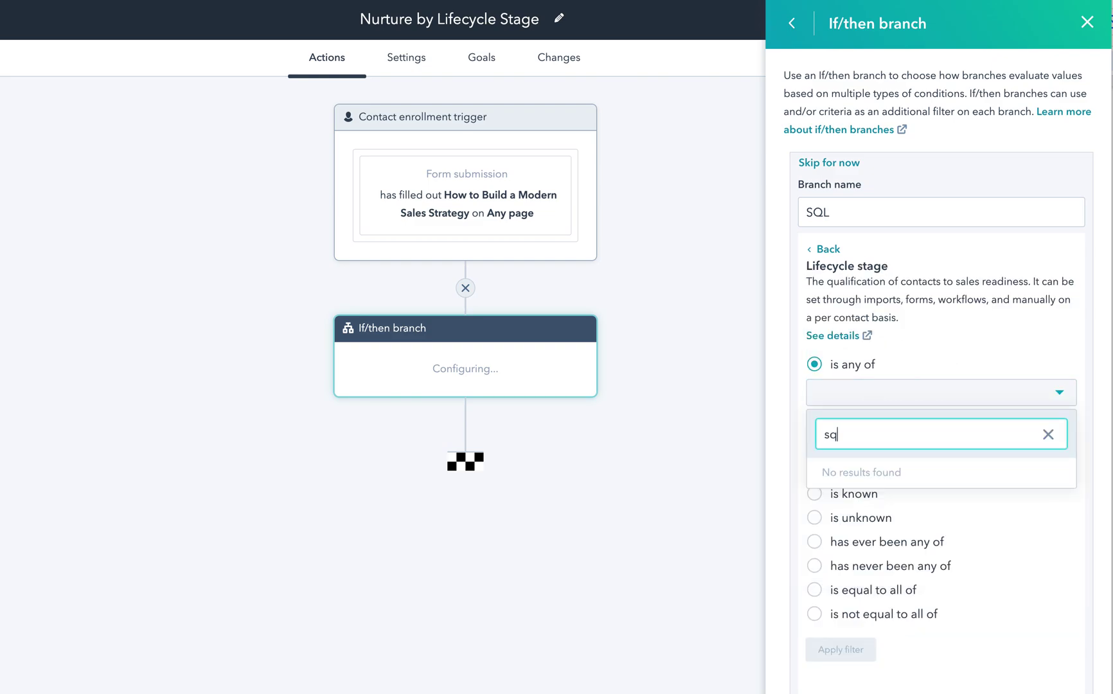
pyautogui.write('l')
pyautogui.press('BackSpace')
pyautogui.press('BackSpace')
pyautogui.press('BackSpace')
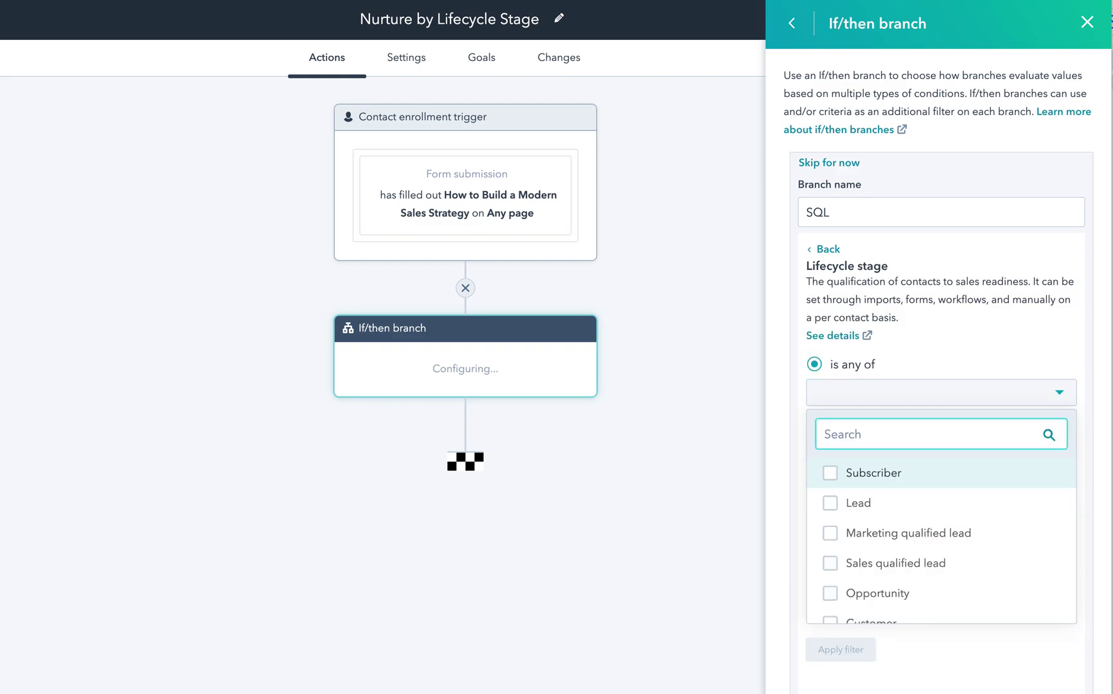
pyautogui.write('sal')
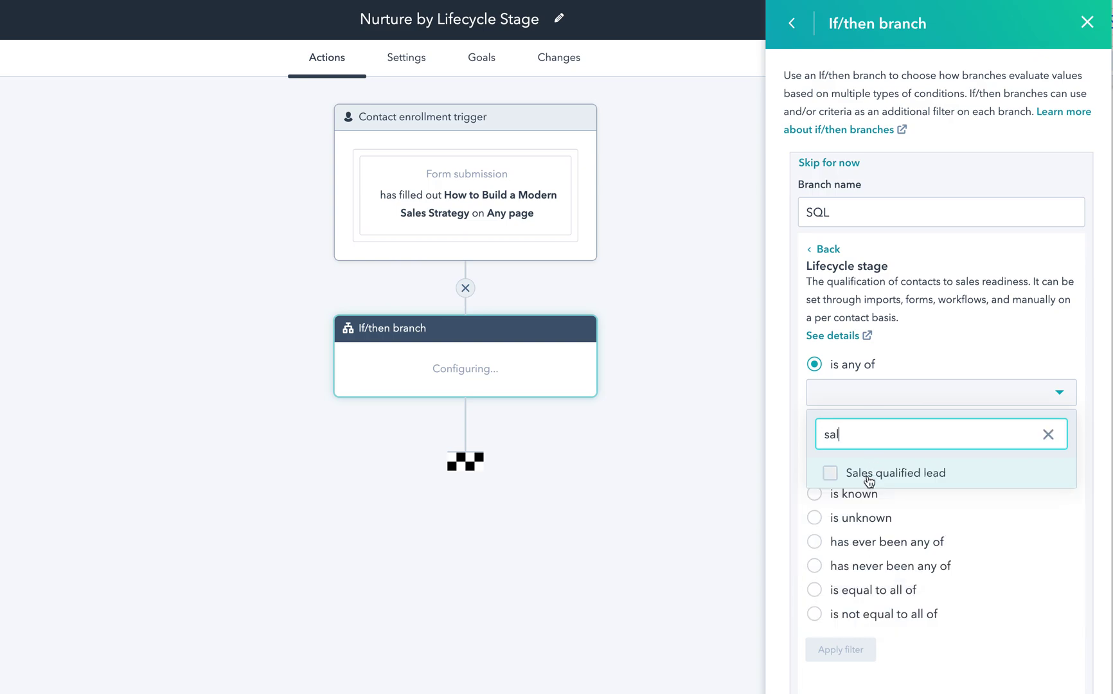
pyautogui.click(864, 475)
pyautogui.click(840, 652)
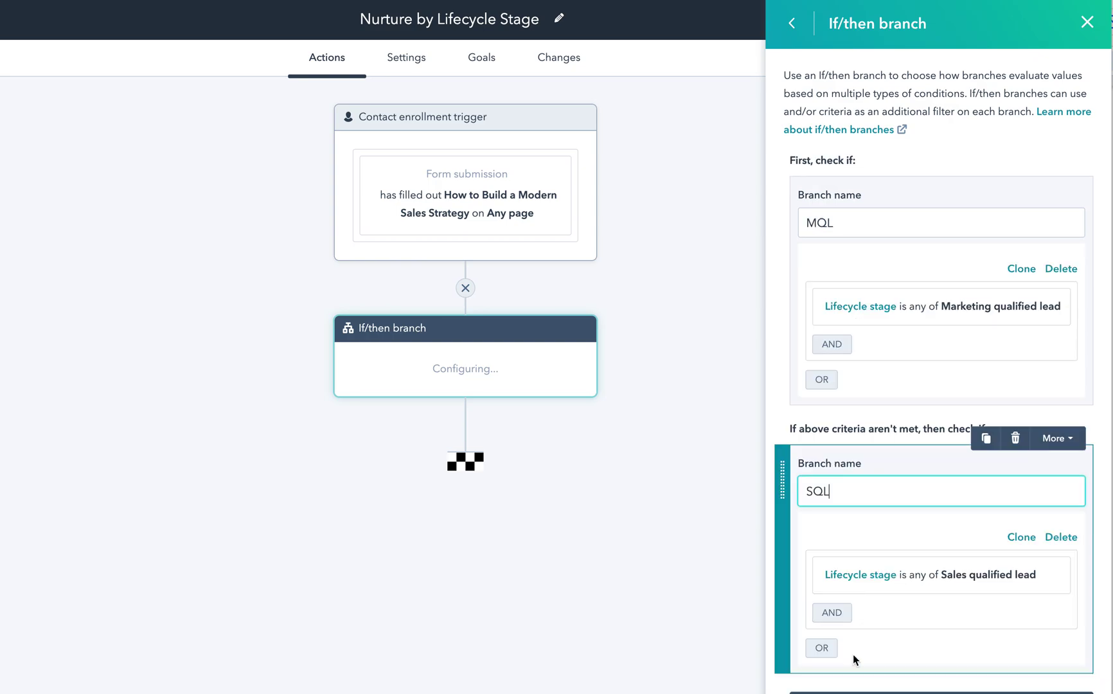
pyautogui.scroll(-2, 915, 595)
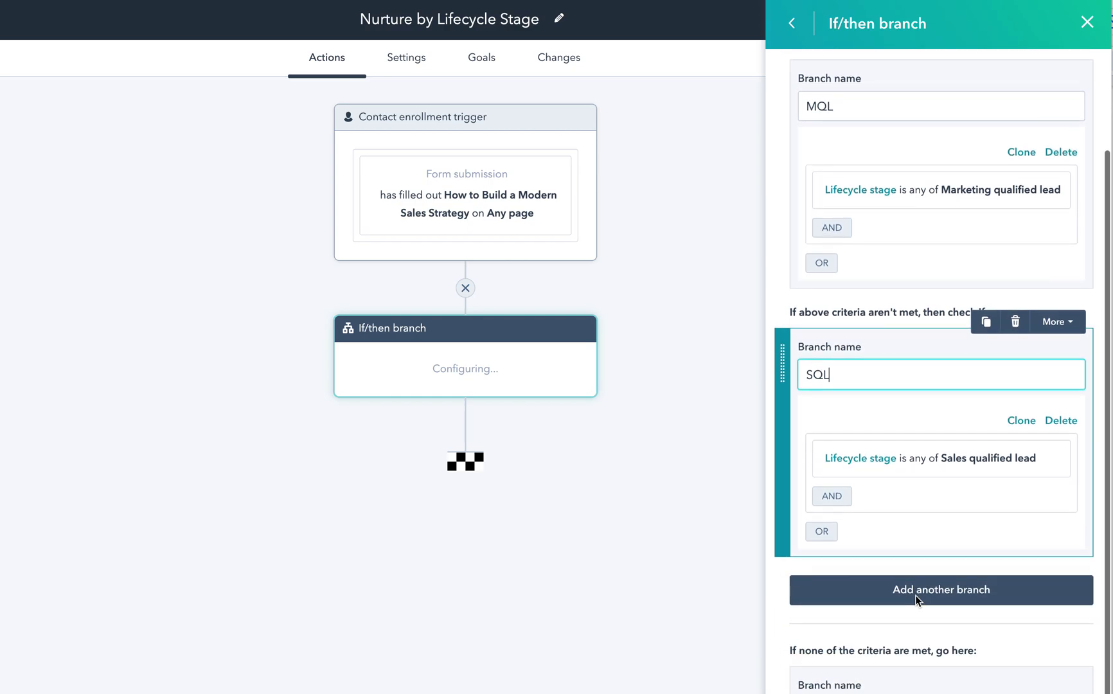
# Step: Add a third branch named Customer, filtered on the Lifecycle stage property
pyautogui.click(925, 595)
pyautogui.click(866, 212)
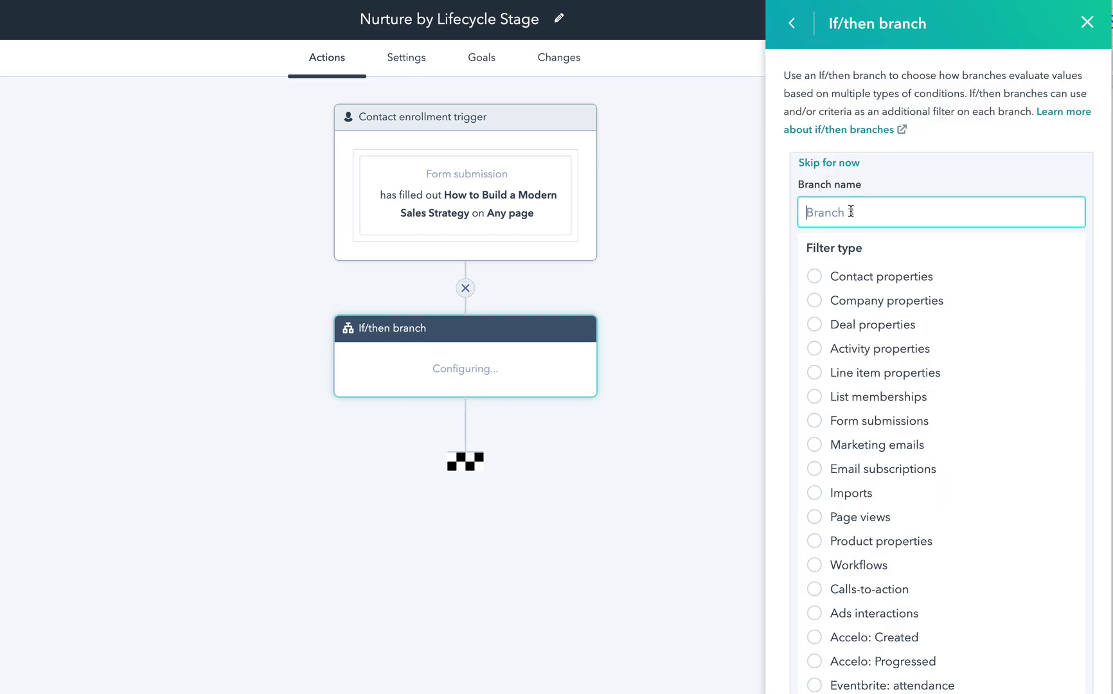
pyautogui.write('Customer')
pyautogui.click(848, 276)
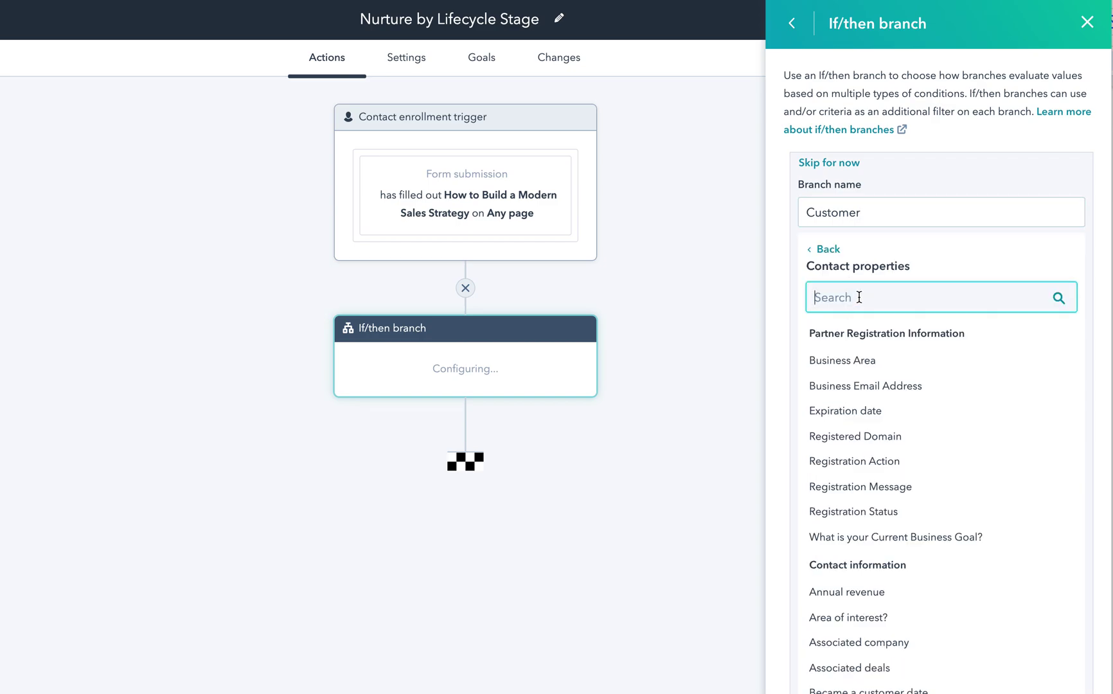
pyautogui.write('life')
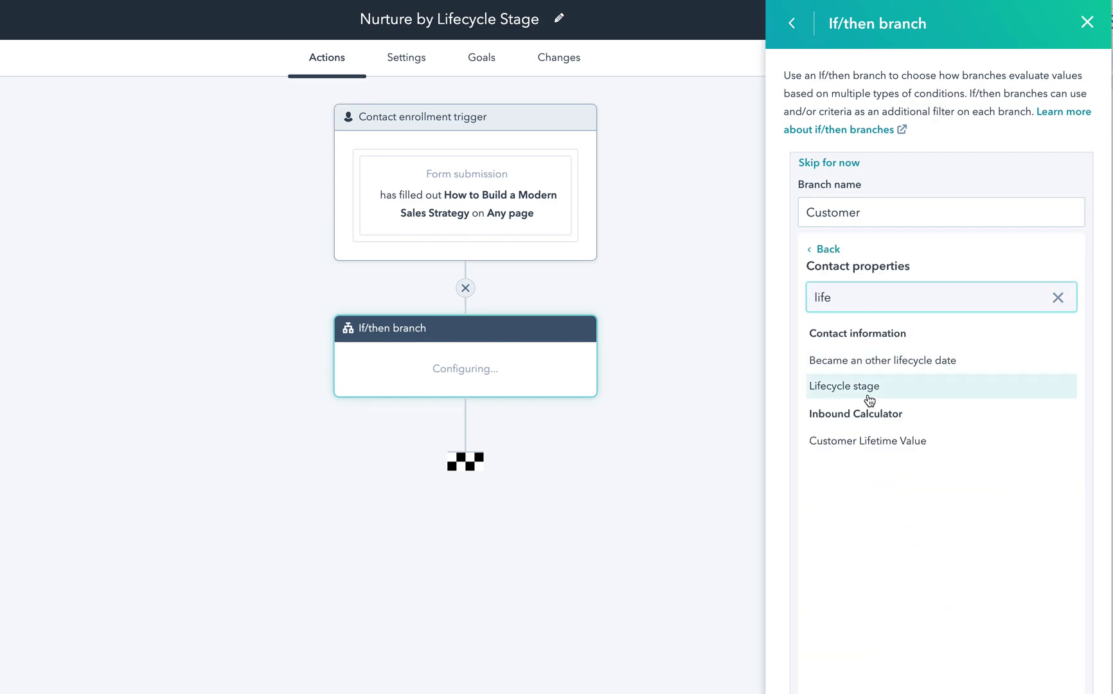
pyautogui.click(867, 392)
# Step: Match Lifecycle stage Customer, apply the filter, and start a new action under MQL
pyautogui.click(880, 397)
pyautogui.scroll(-2, 874, 516)
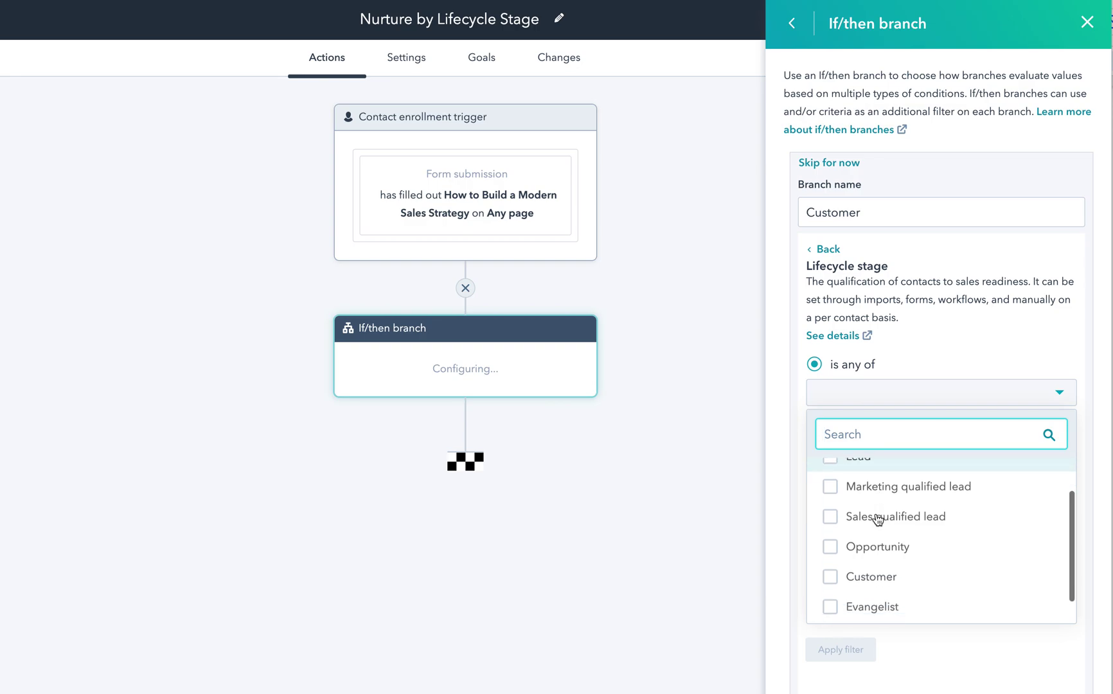
pyautogui.click(861, 568)
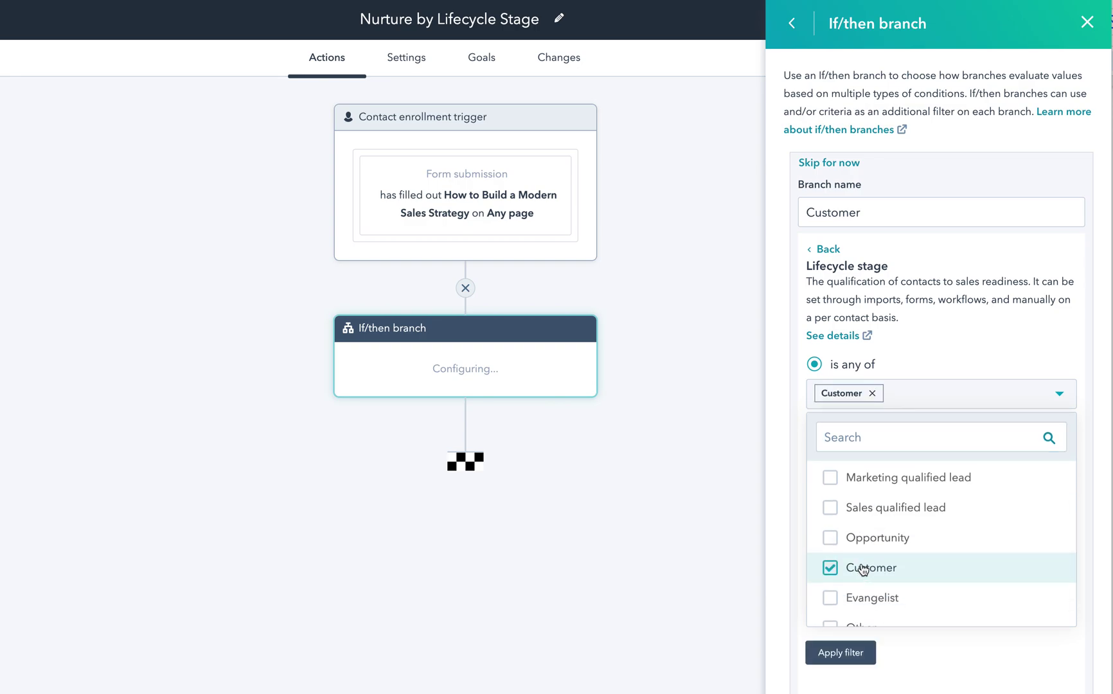
pyautogui.click(843, 653)
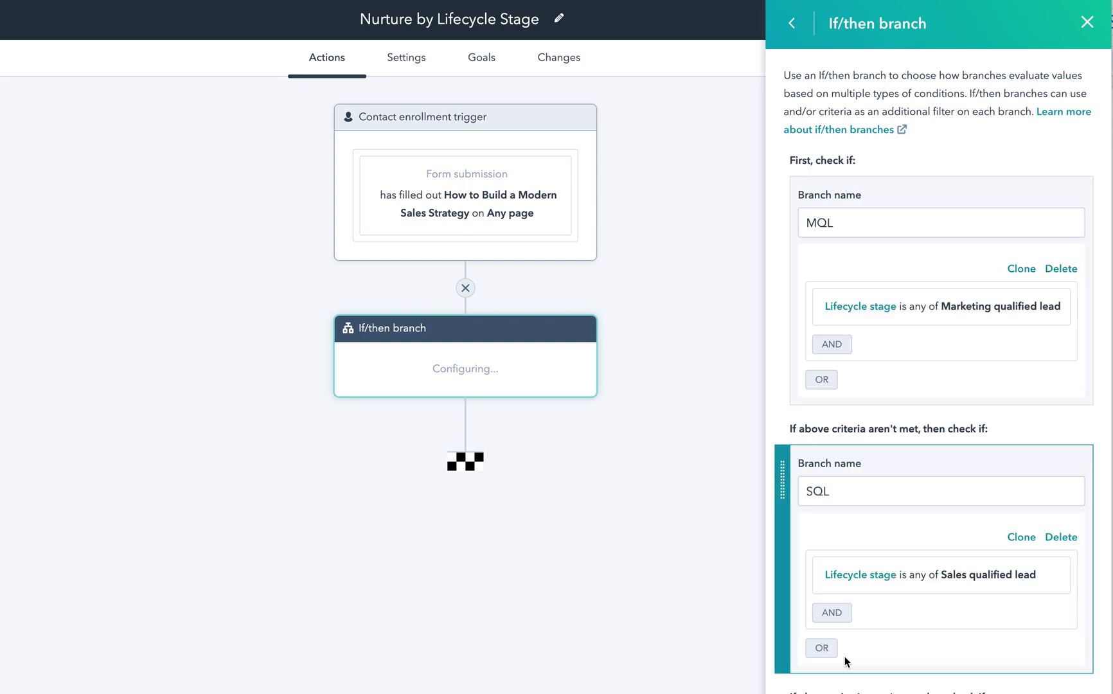
pyautogui.scroll(-6, 899, 671)
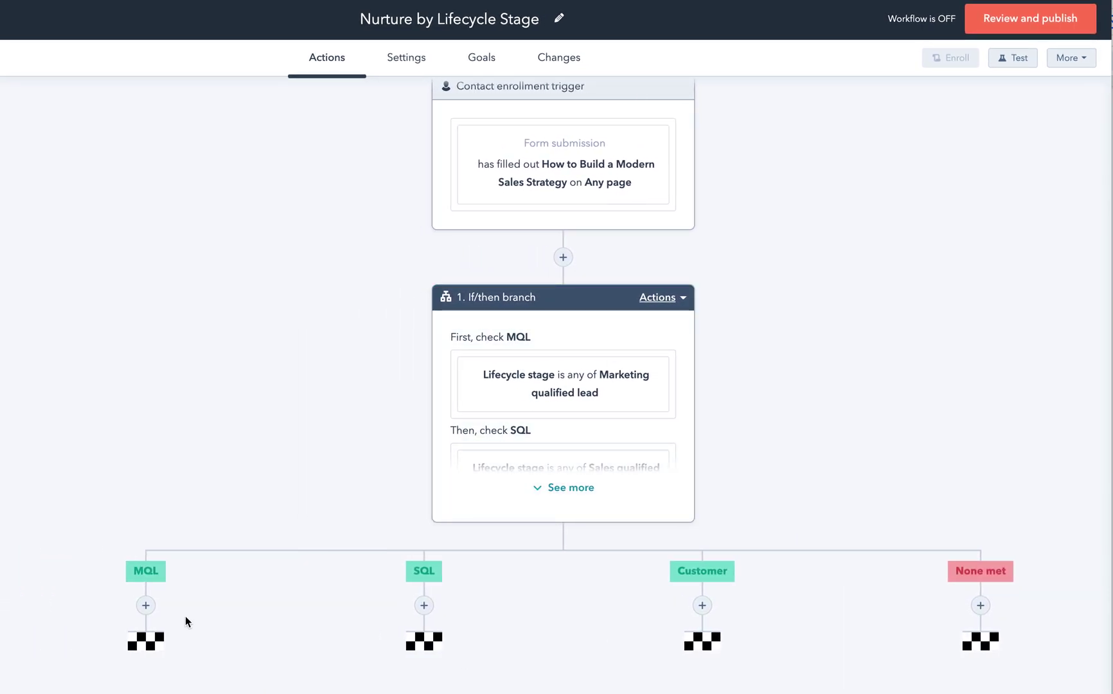
pyautogui.click(147, 606)
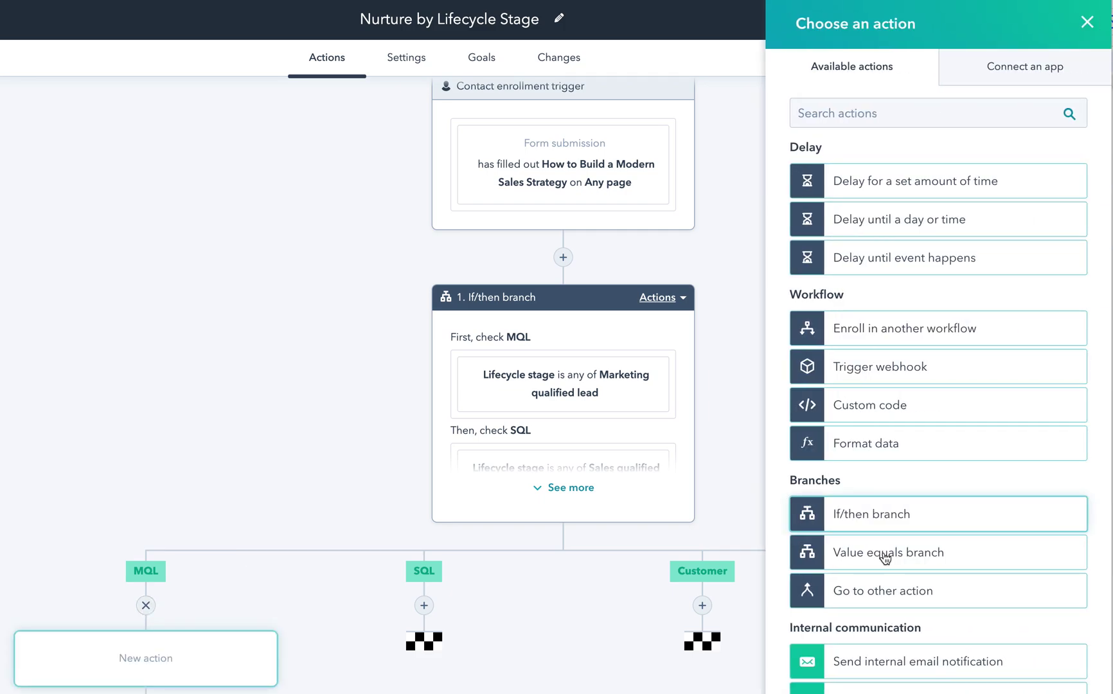
# Step: Have the MQL action send the email 'Modern Sales Strategy: Email 1'
pyautogui.scroll(-3, 885, 558)
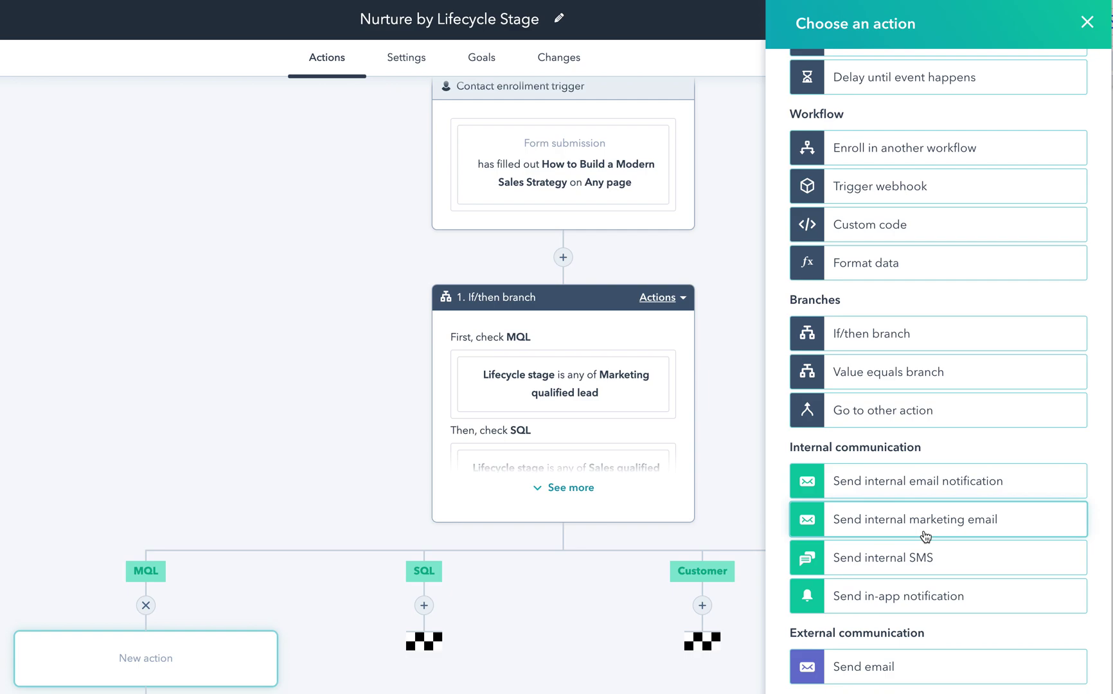
pyautogui.scroll(-2, 919, 598)
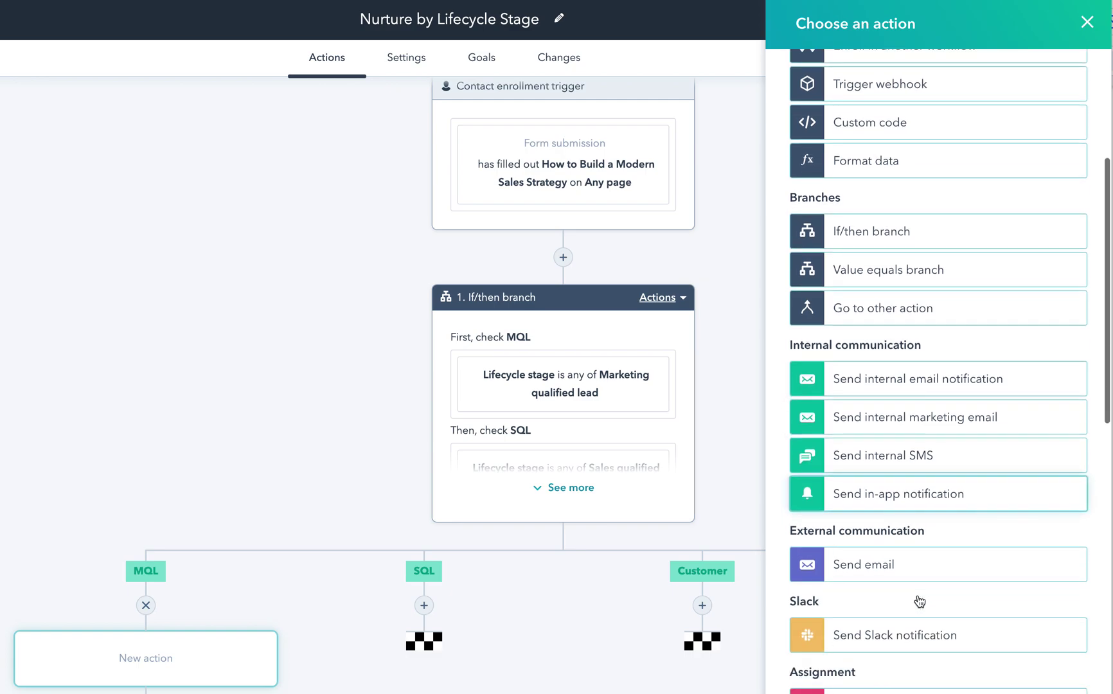
pyautogui.click(875, 570)
pyautogui.scroll(-1, 890, 453)
pyautogui.scroll(1, 893, 465)
pyautogui.scroll(-3, 932, 505)
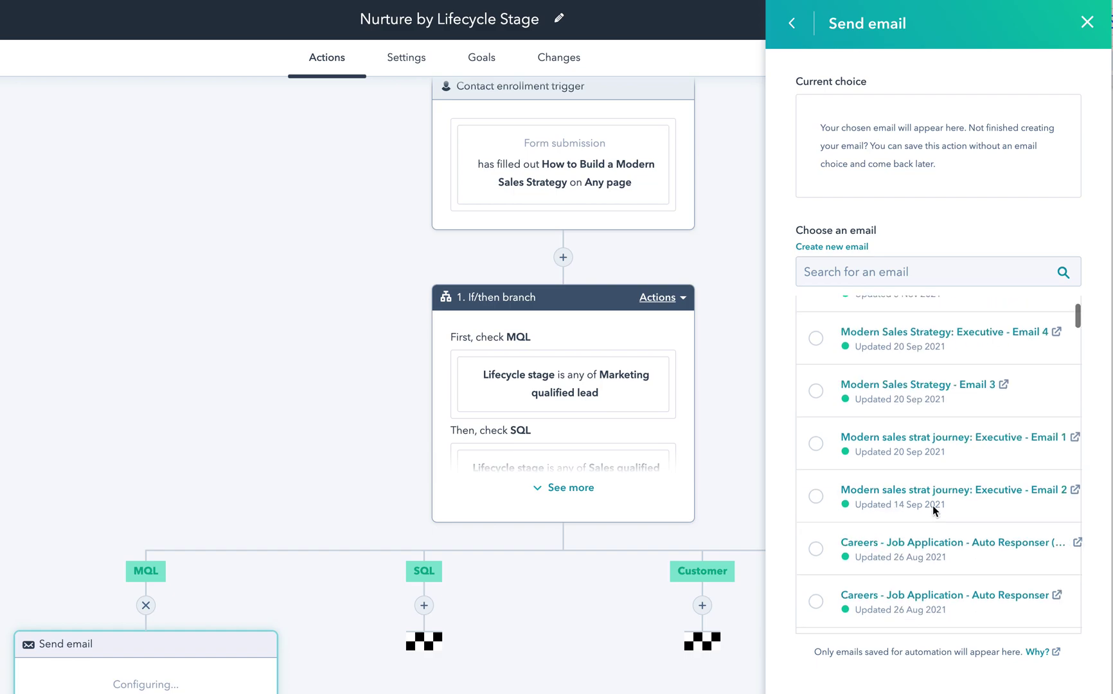
pyautogui.scroll(-6, 932, 505)
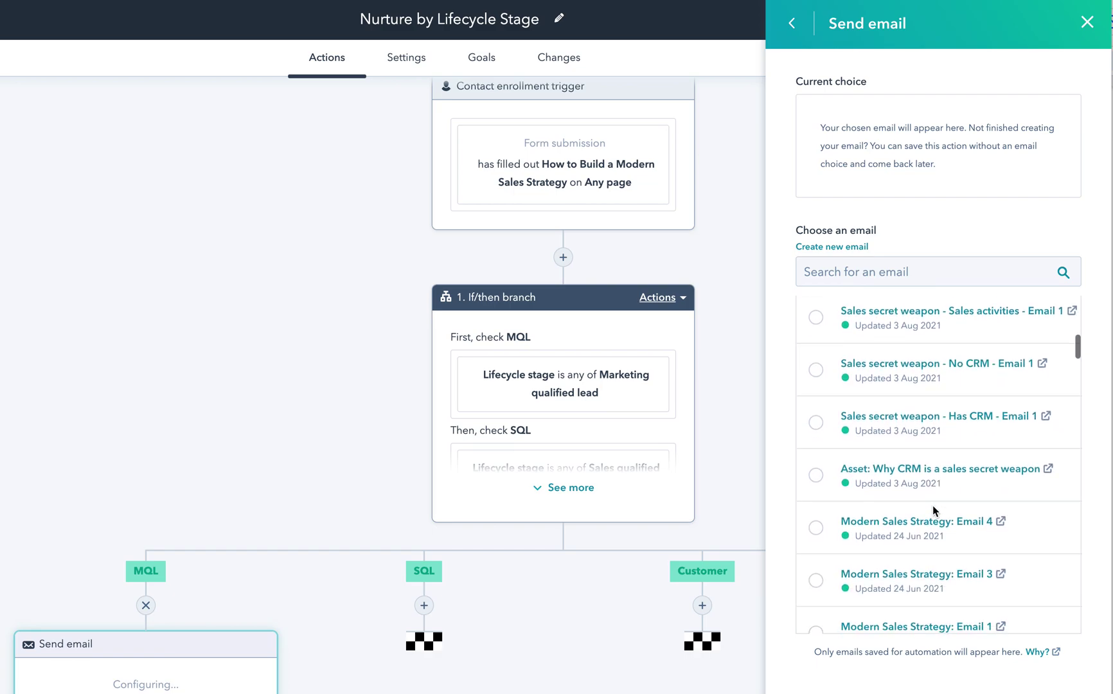
pyautogui.scroll(-4, 932, 505)
pyautogui.scroll(1, 932, 505)
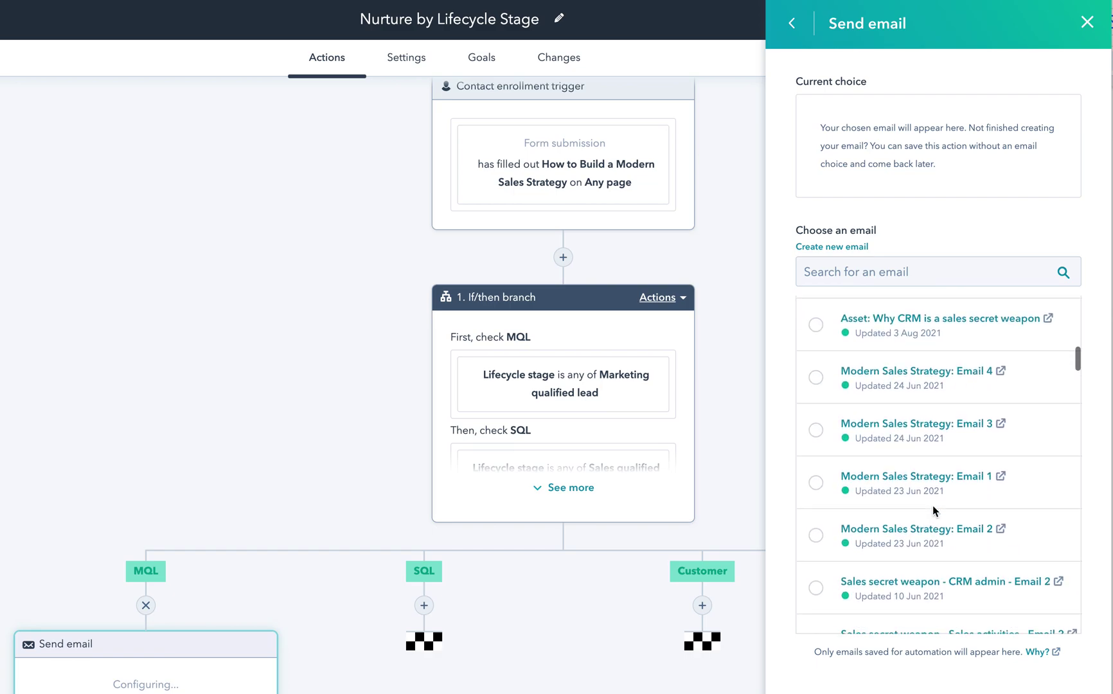
pyautogui.scroll(-1, 933, 505)
pyautogui.moveTo(820, 463)
pyautogui.click(817, 458)
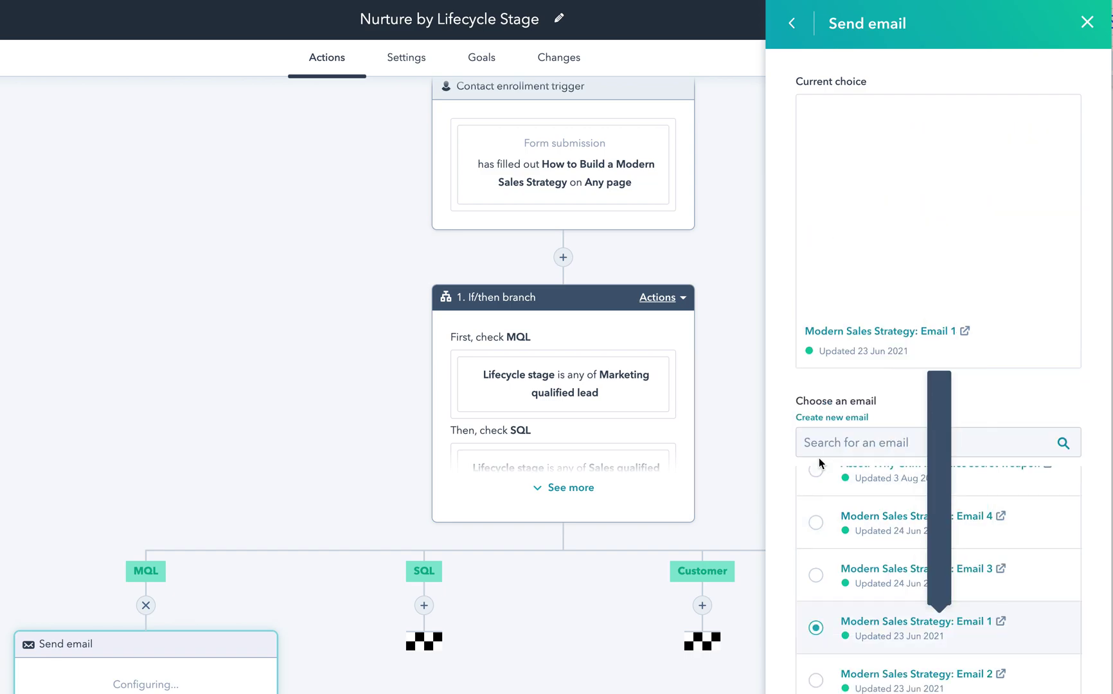
# Step: Start a new action under the SQL path
pyautogui.scroll(-3, 892, 546)
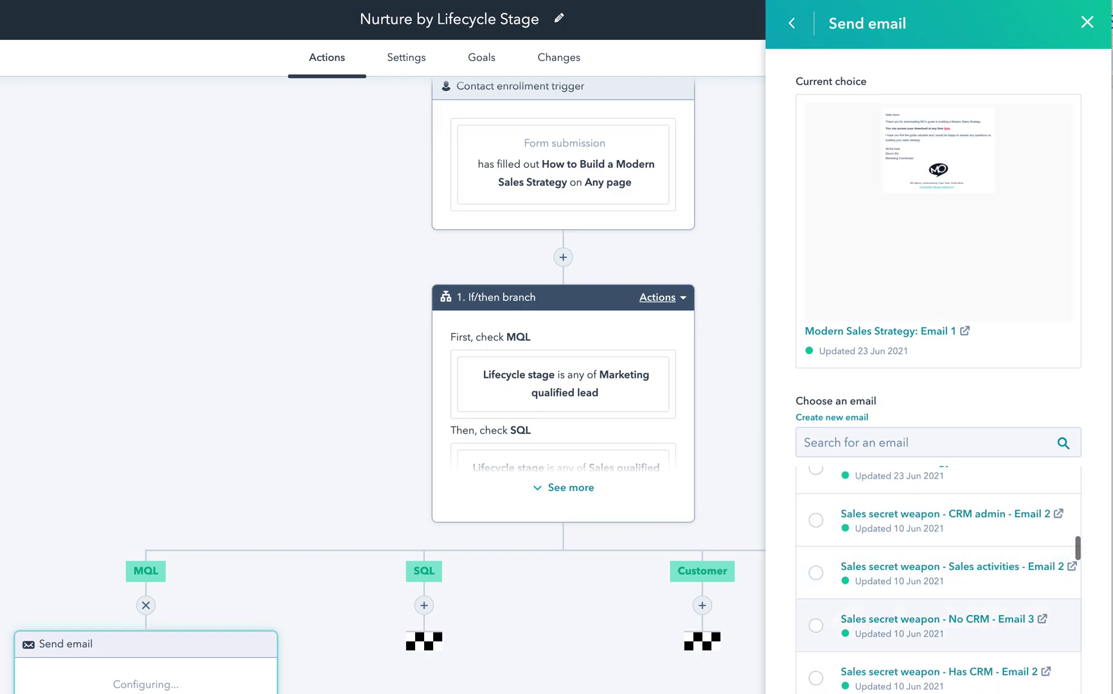
pyautogui.scroll(-1, 550, 547)
pyautogui.scroll(-3, 551, 545)
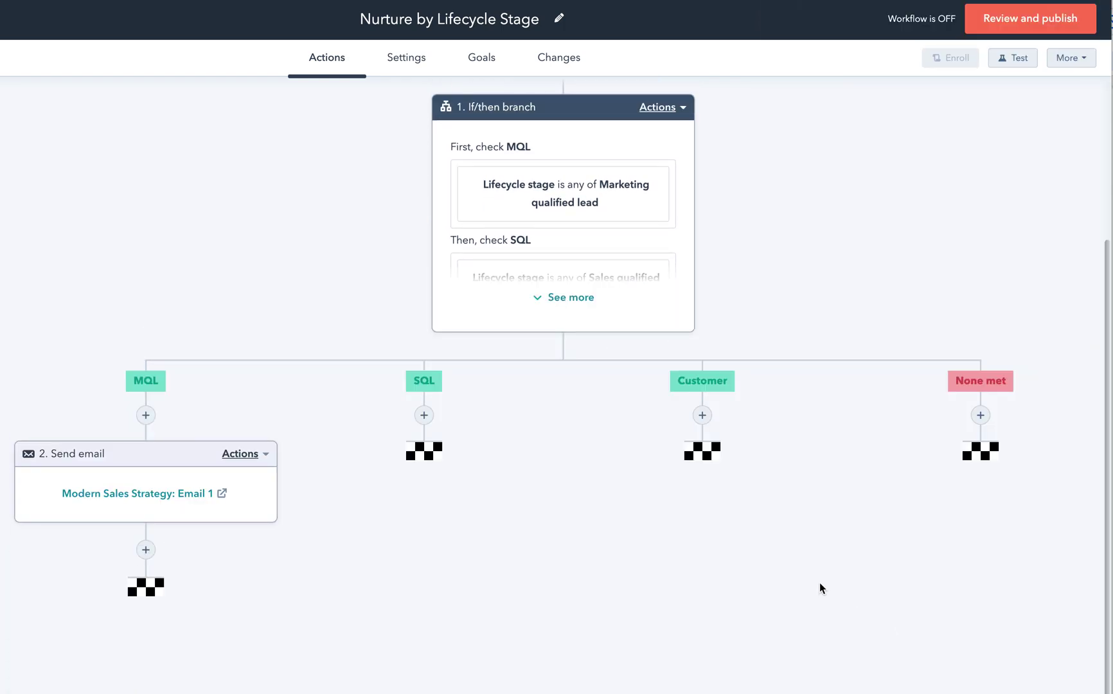
pyautogui.click(424, 415)
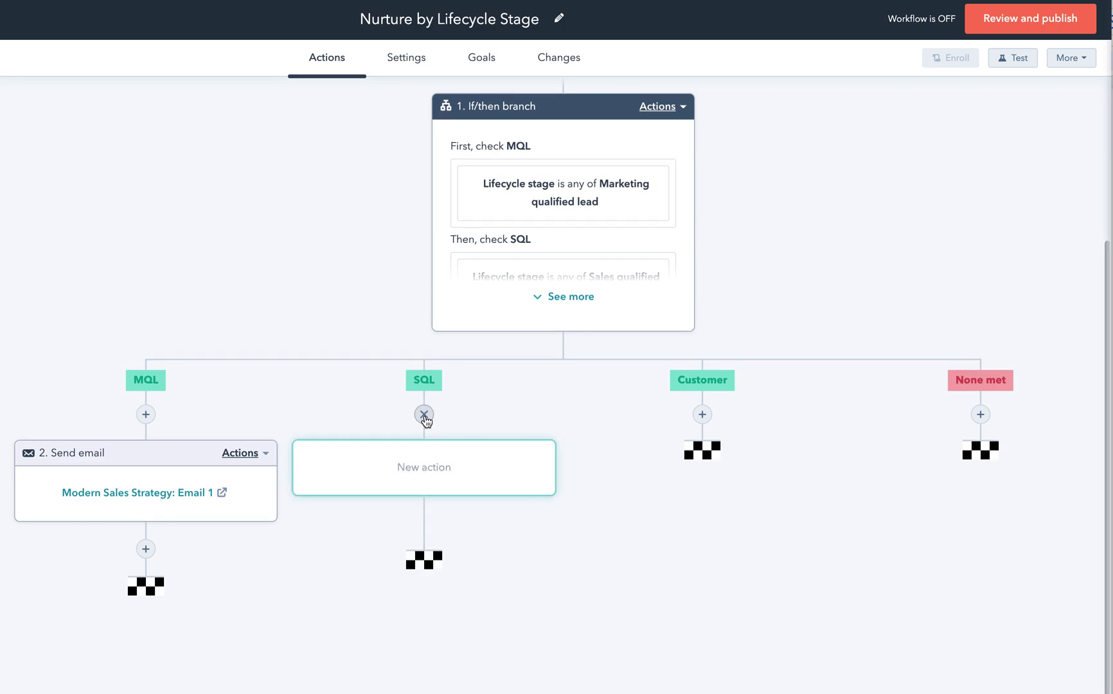
# Step: Have the SQL action send 'Modern Sales Strategy: Email 2'
pyautogui.scroll(-5, 907, 589)
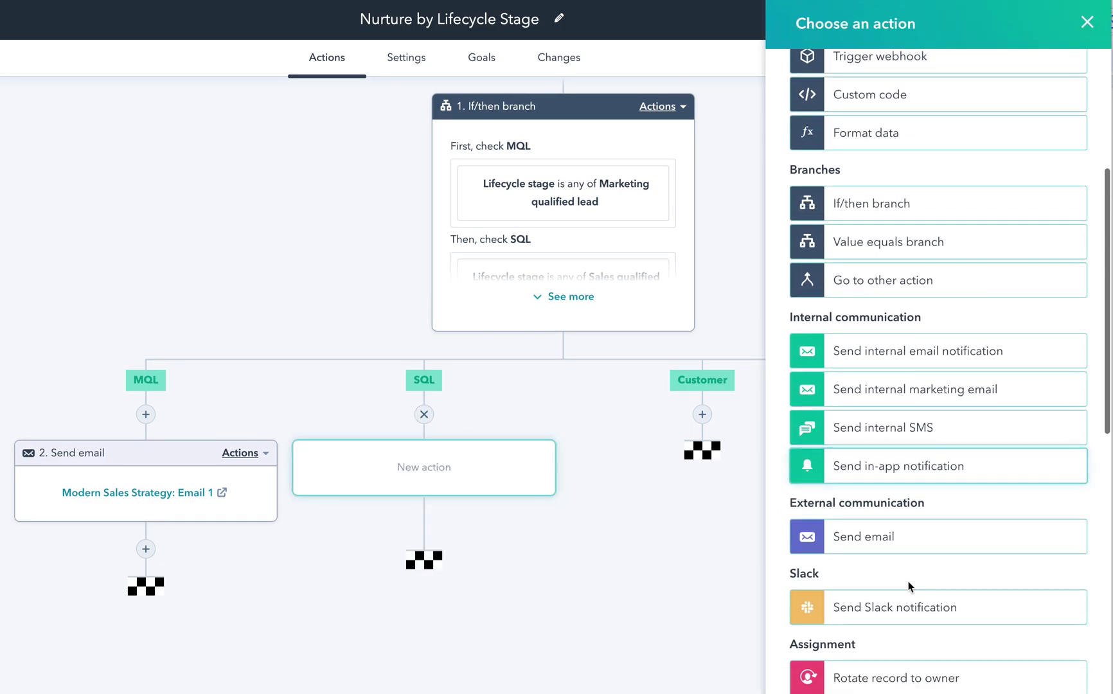
pyautogui.click(868, 545)
pyautogui.scroll(-6, 867, 539)
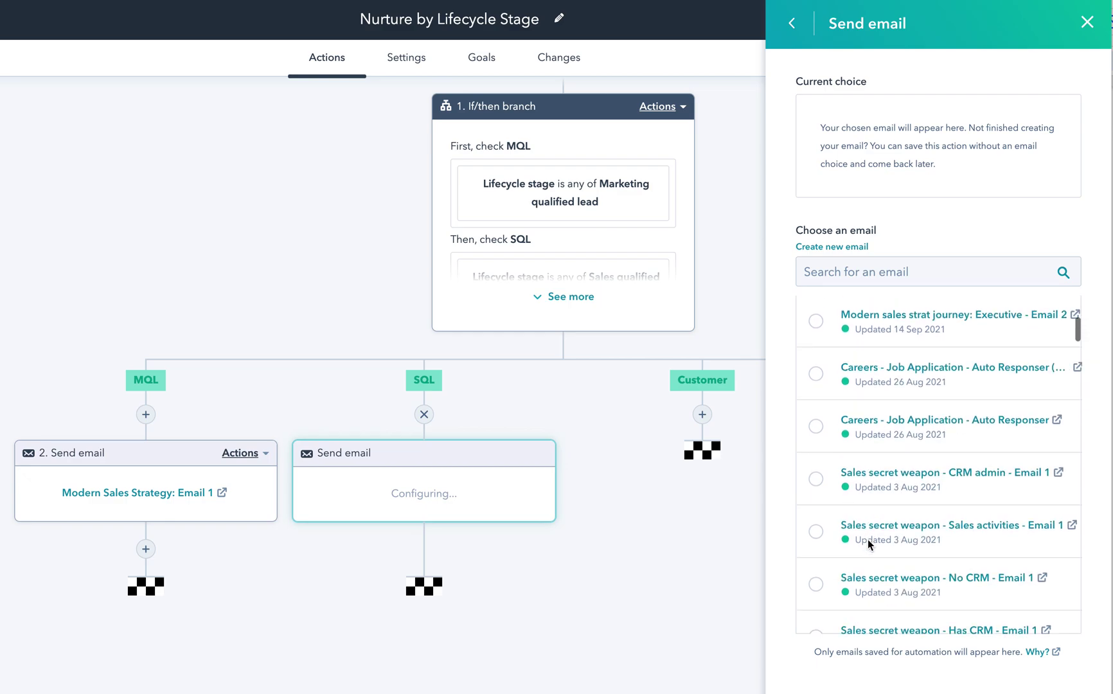
pyautogui.scroll(-2, 868, 545)
pyautogui.scroll(-2, 868, 545)
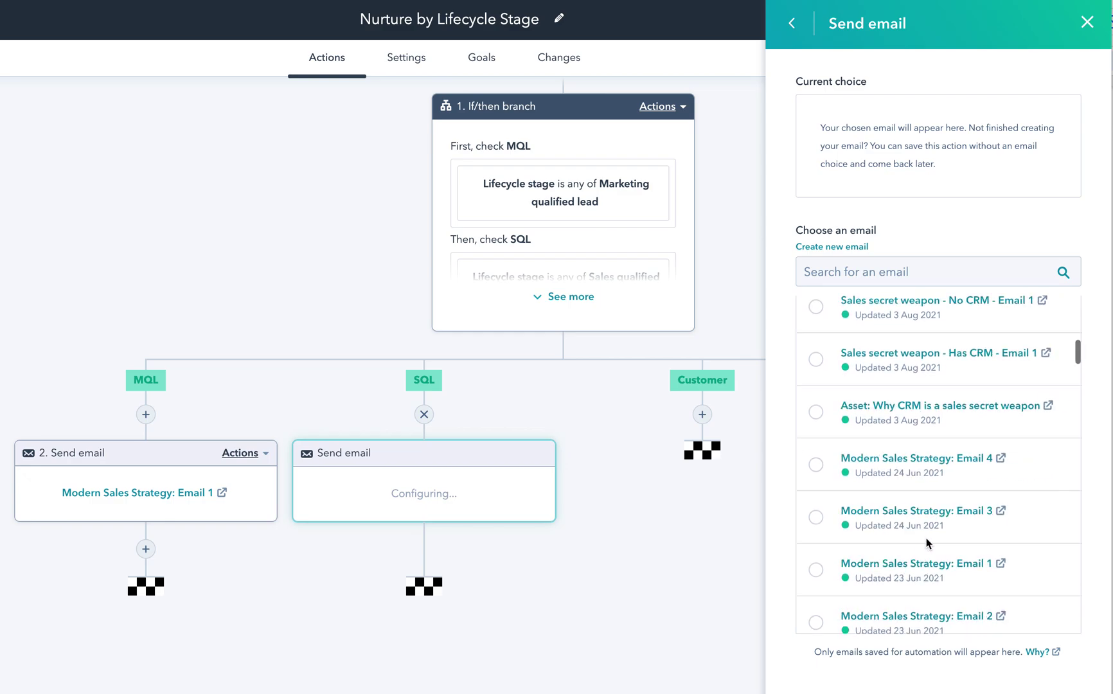
pyautogui.scroll(-1, 860, 543)
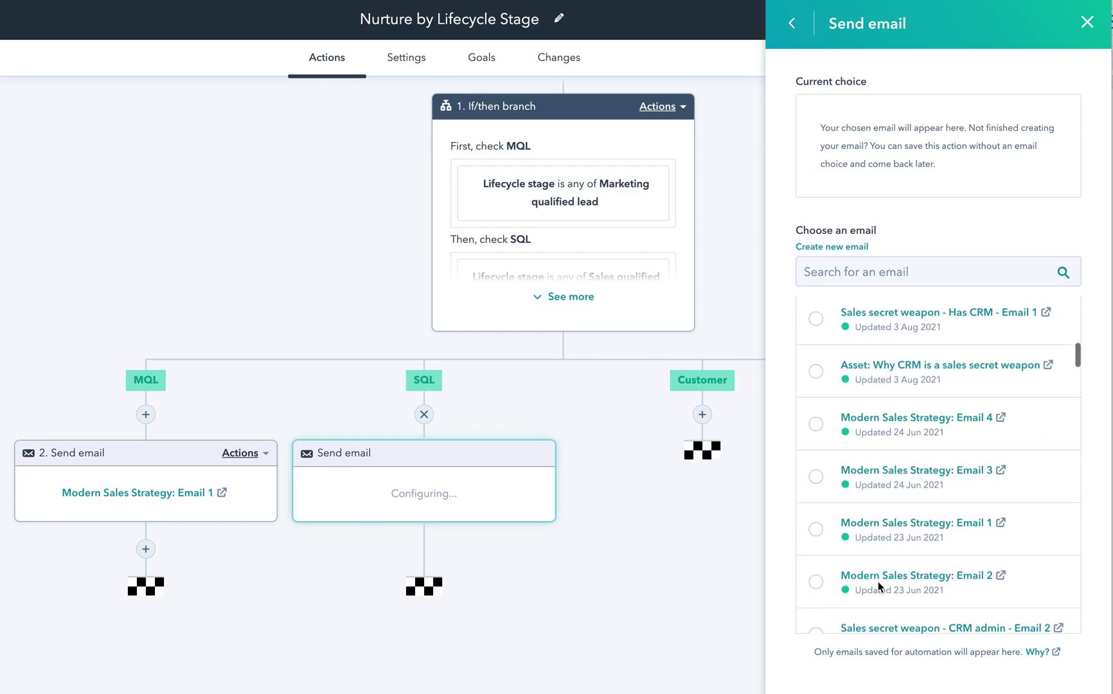
pyautogui.click(823, 581)
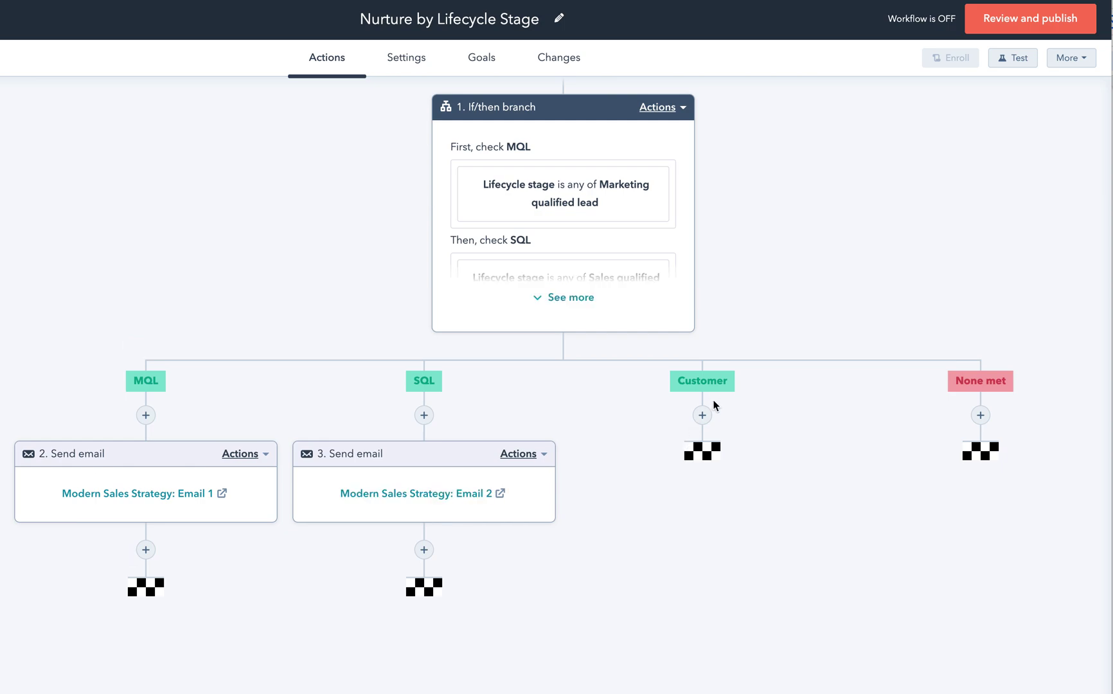
# Step: Add a Send email action to the Customer path using 'Modern Sales Strategy: Email 3'
pyautogui.click(702, 419)
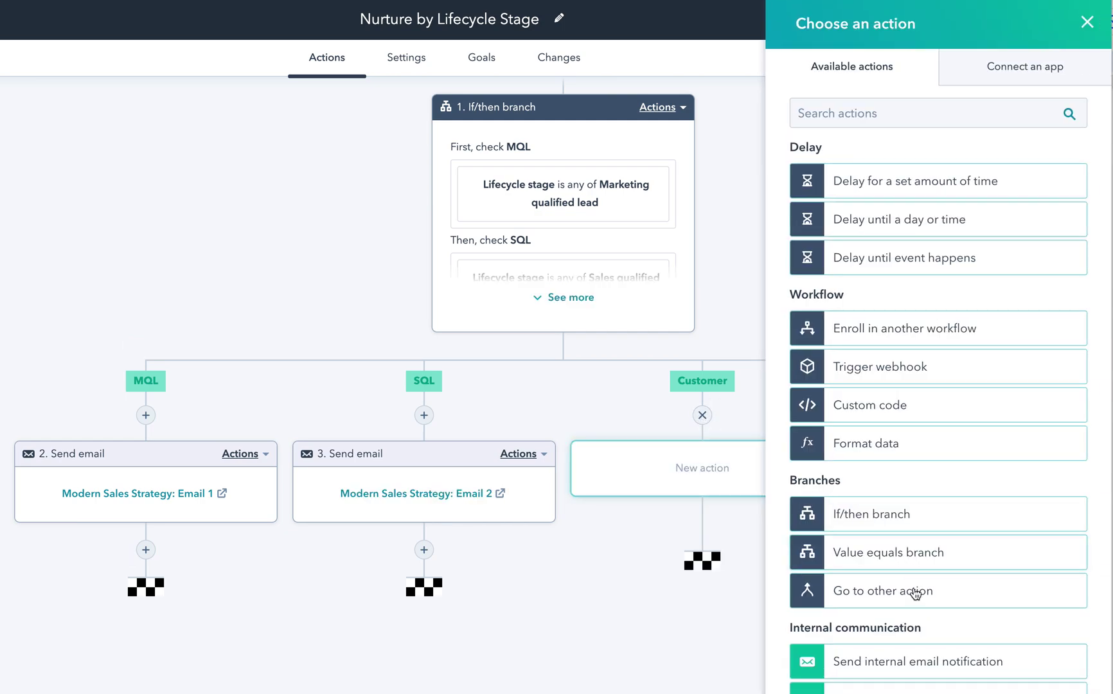
pyautogui.scroll(-4, 915, 618)
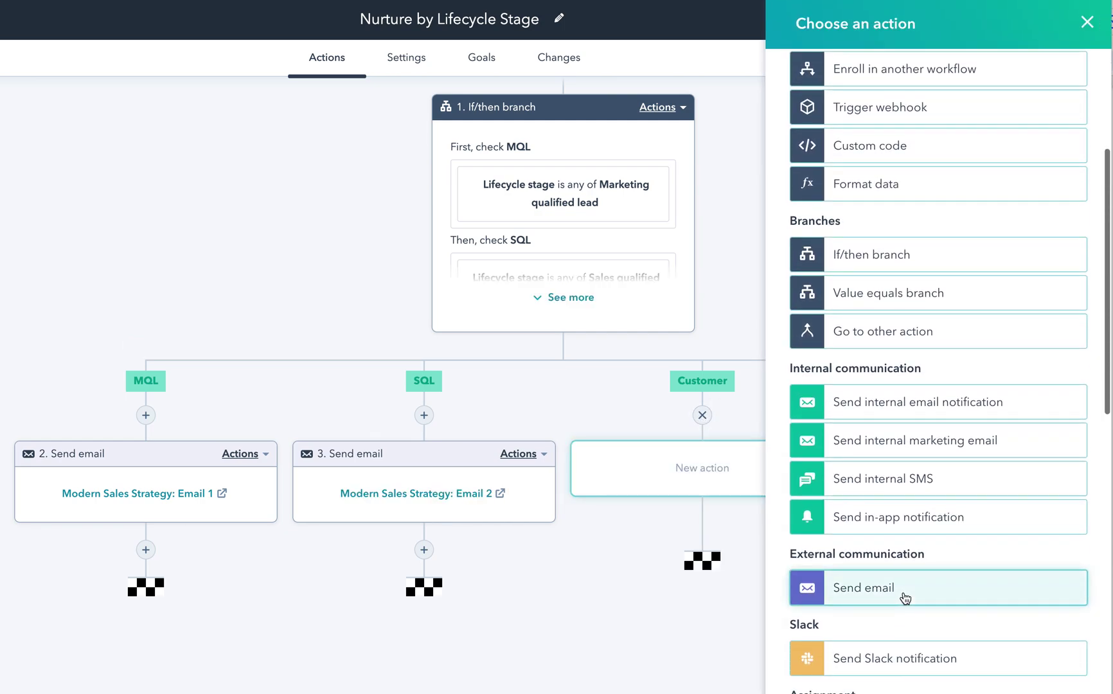
pyautogui.click(905, 597)
pyautogui.scroll(-4, 904, 597)
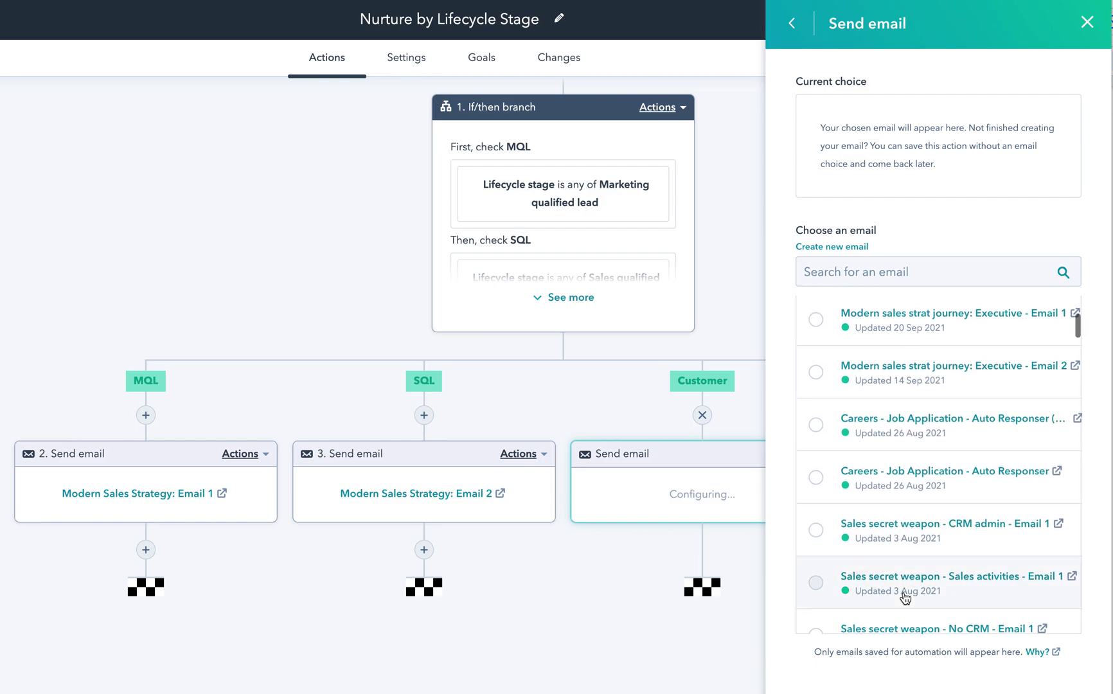
pyautogui.scroll(-5, 905, 597)
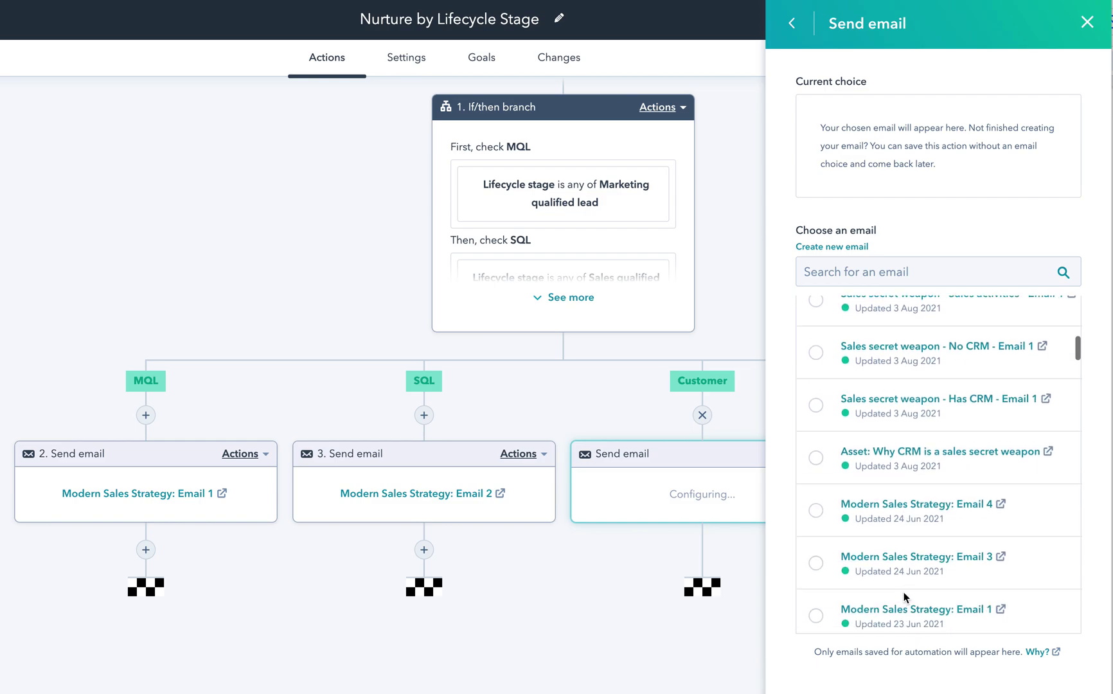
pyautogui.scroll(-2, 904, 597)
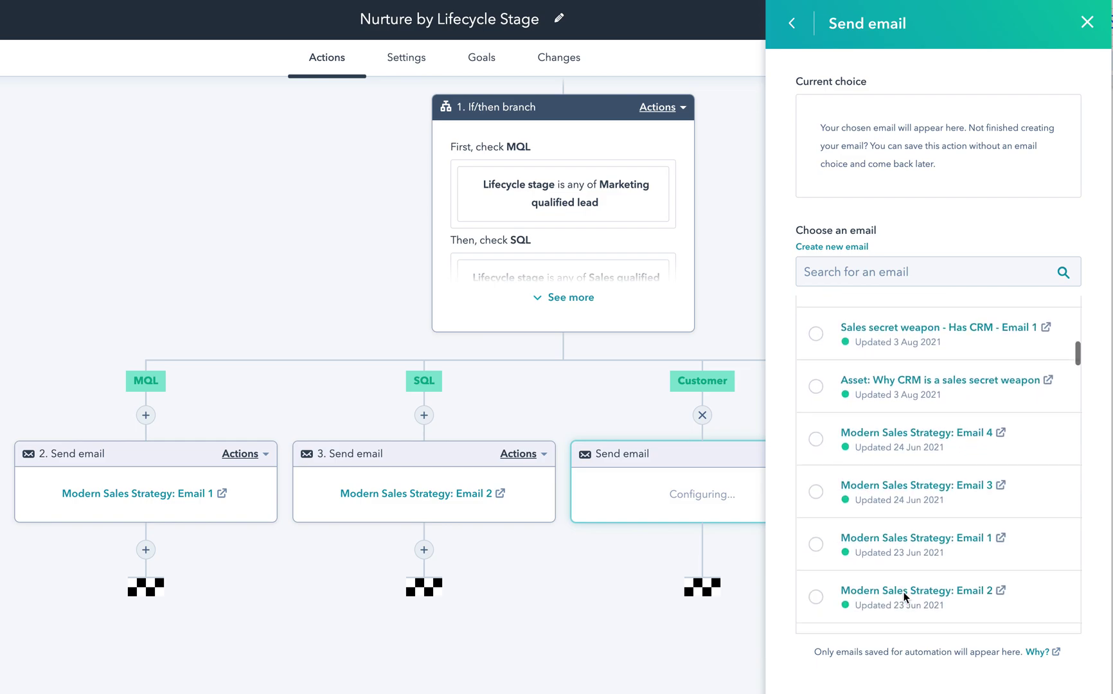
pyautogui.click(816, 492)
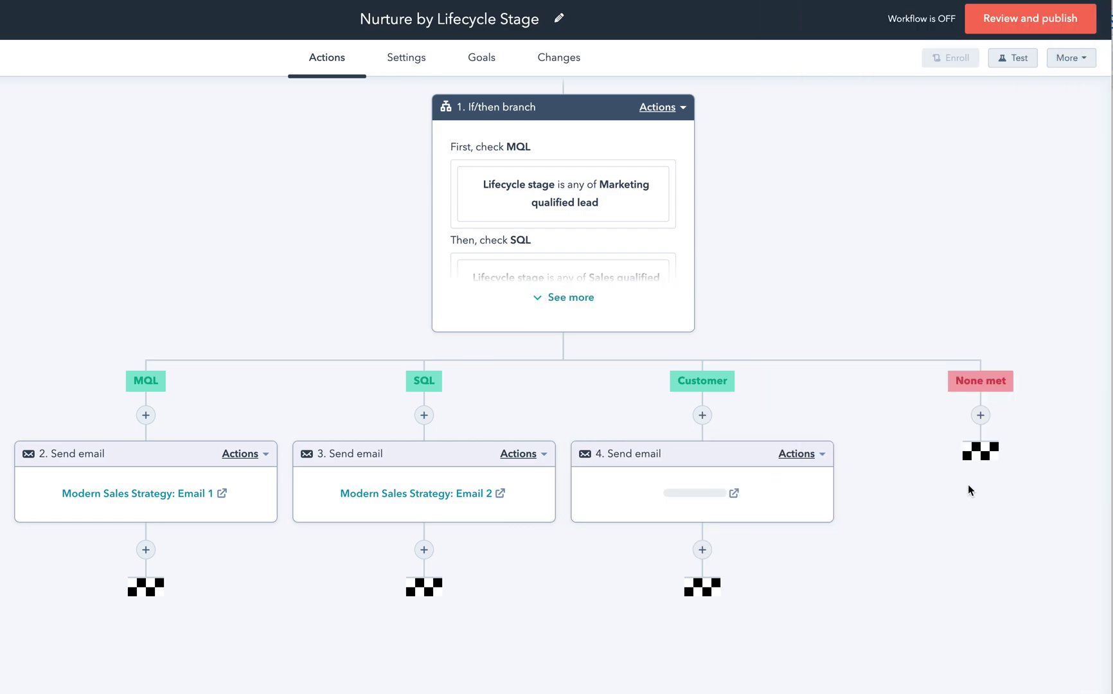
# Step: Add a Send email step to None met using 'Sales secret weapon - Has CRM - Email 1'
pyautogui.click(980, 416)
pyautogui.scroll(-3, 893, 478)
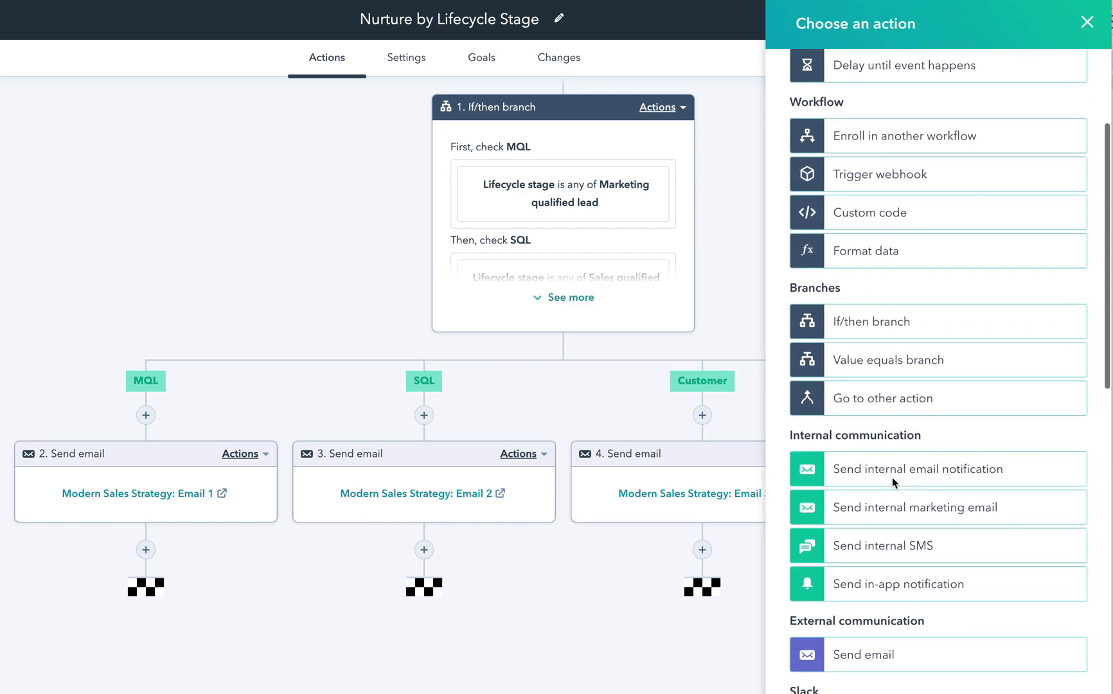
pyautogui.scroll(-2, 892, 477)
pyautogui.click(874, 525)
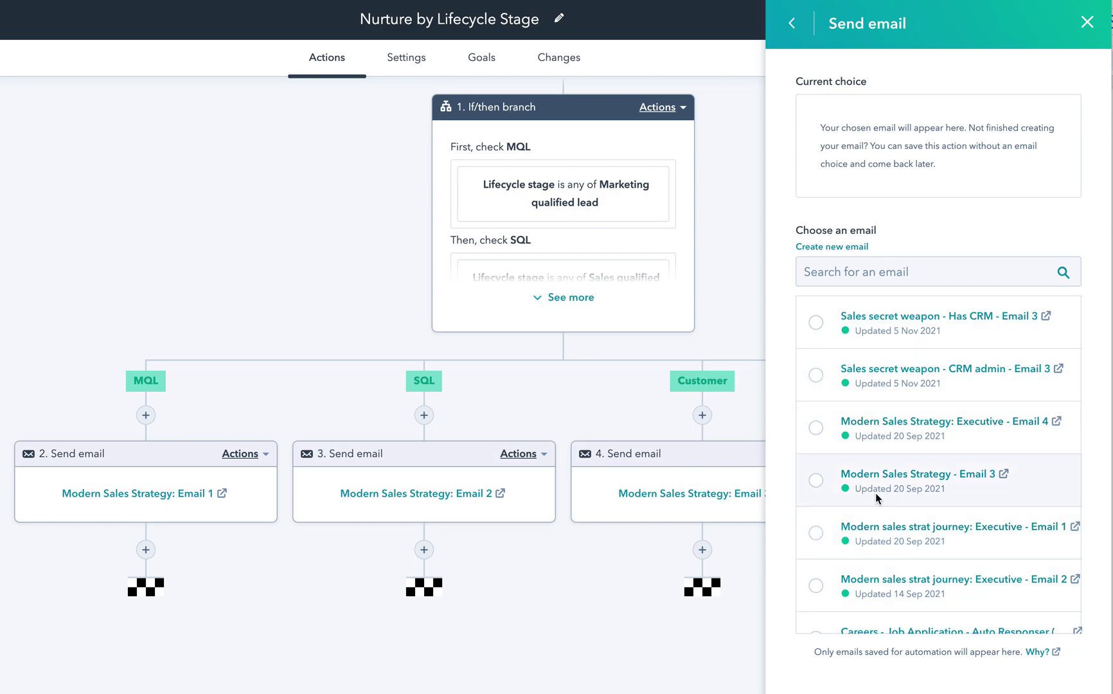
pyautogui.scroll(-3, 906, 514)
pyautogui.scroll(-6, 908, 518)
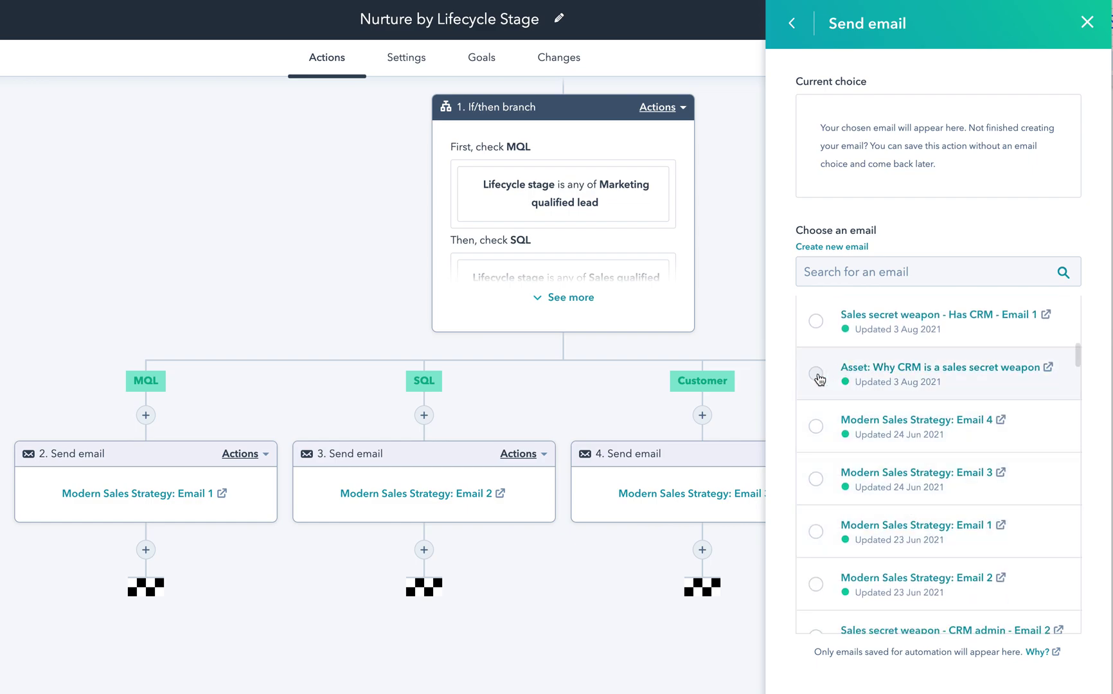
pyautogui.click(815, 321)
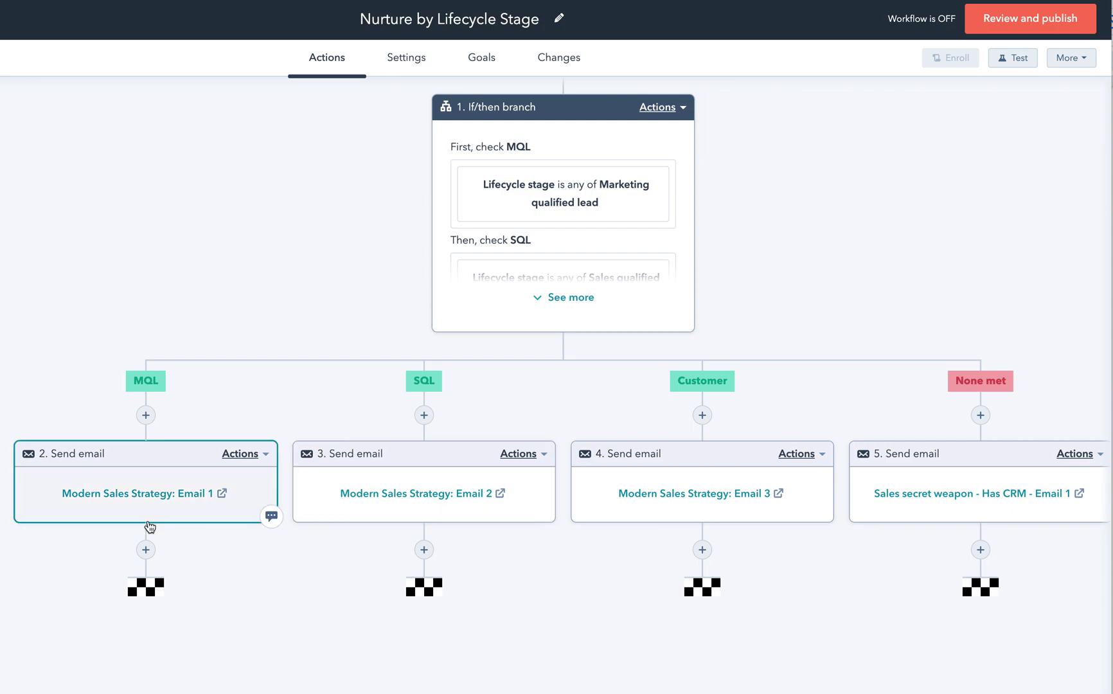
# Step: Start a new step below 'Modern Sales Strategy: Email 1' on the MQL path
pyautogui.click(146, 549)
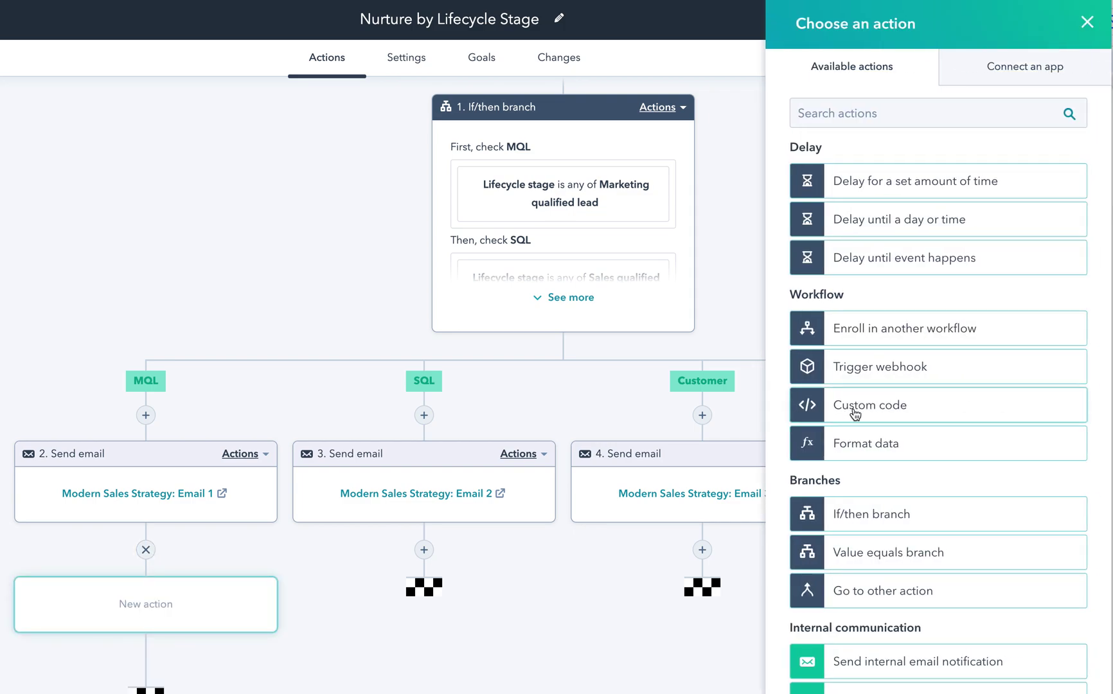
# Step: Make the new MQL step a fixed delay of 4 days
pyautogui.scroll(-6, 849, 617)
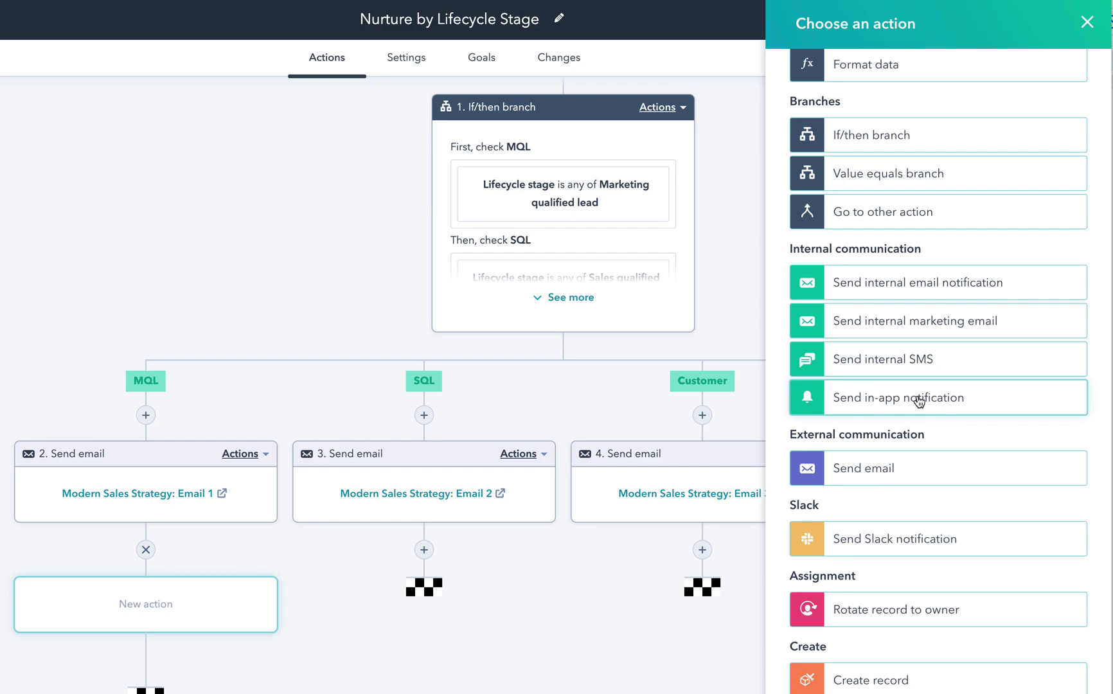
pyautogui.scroll(6, 918, 399)
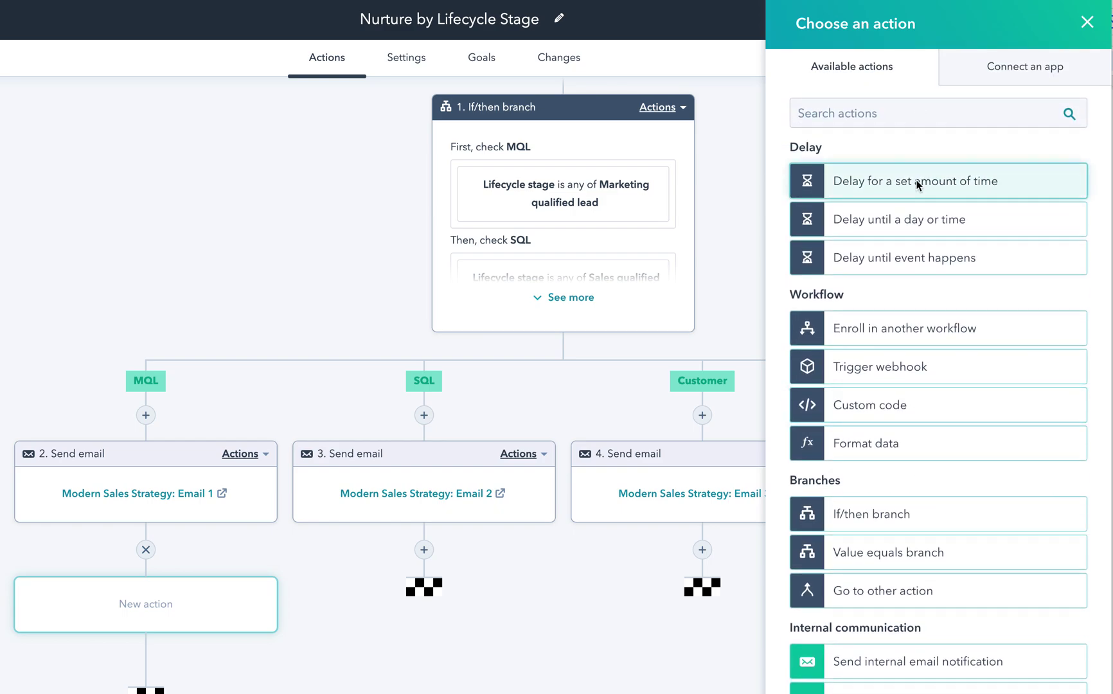
pyautogui.click(918, 185)
pyautogui.click(822, 110)
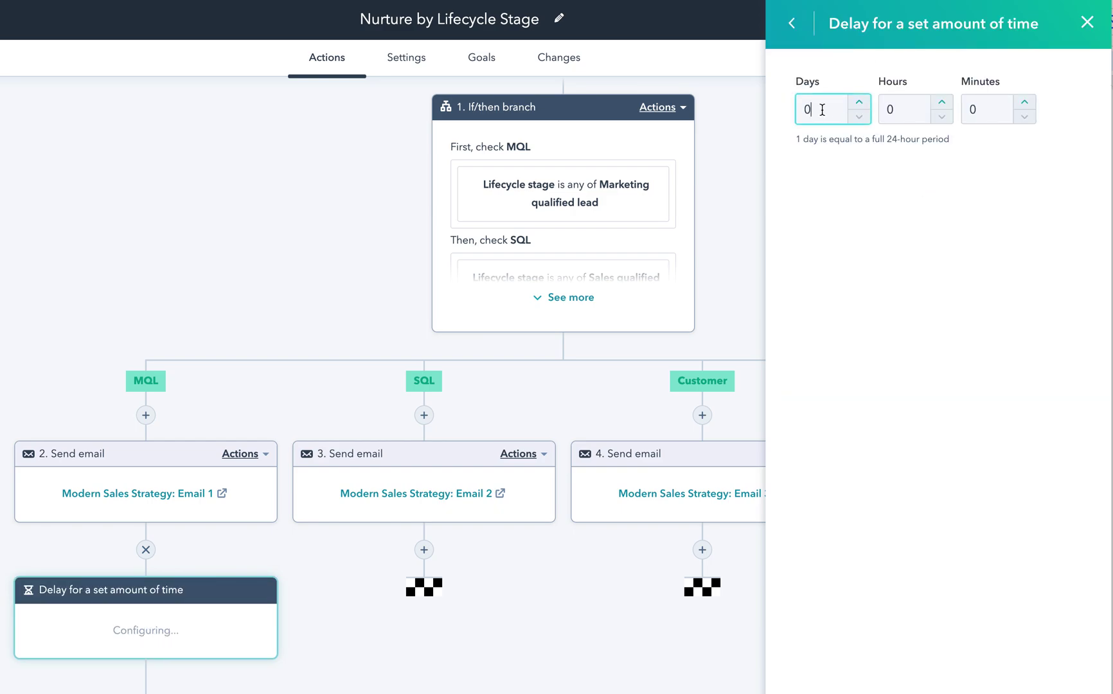
pyautogui.press('BackSpace')
pyautogui.write('4')
pyautogui.press('Tab')
pyautogui.scroll(-3, 692, 657)
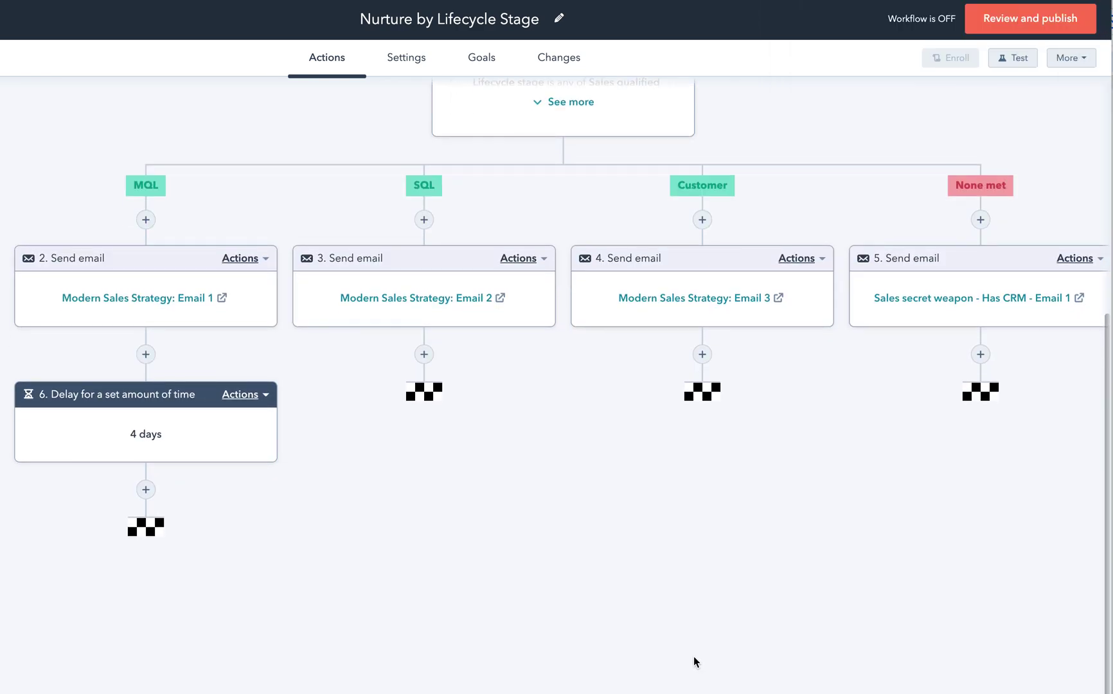
# Step: Add a follow-up Send email step using 'Sales secret weapon - Has CRM - Email 3'
pyautogui.click(146, 492)
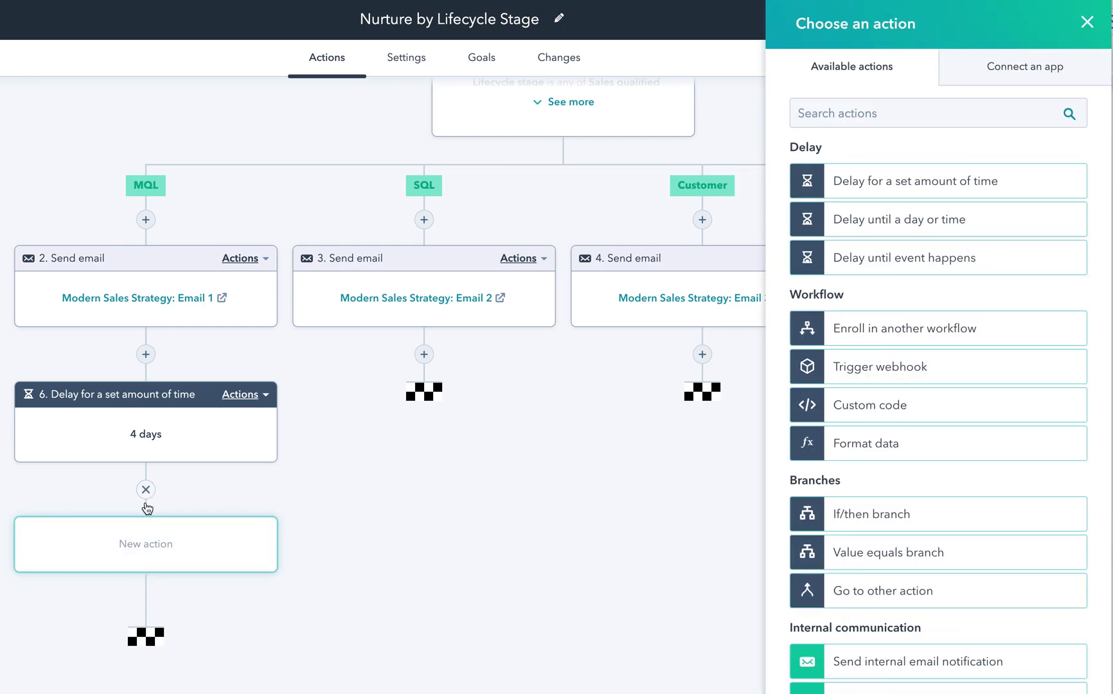
pyautogui.scroll(-4, 888, 598)
pyautogui.scroll(-1, 887, 602)
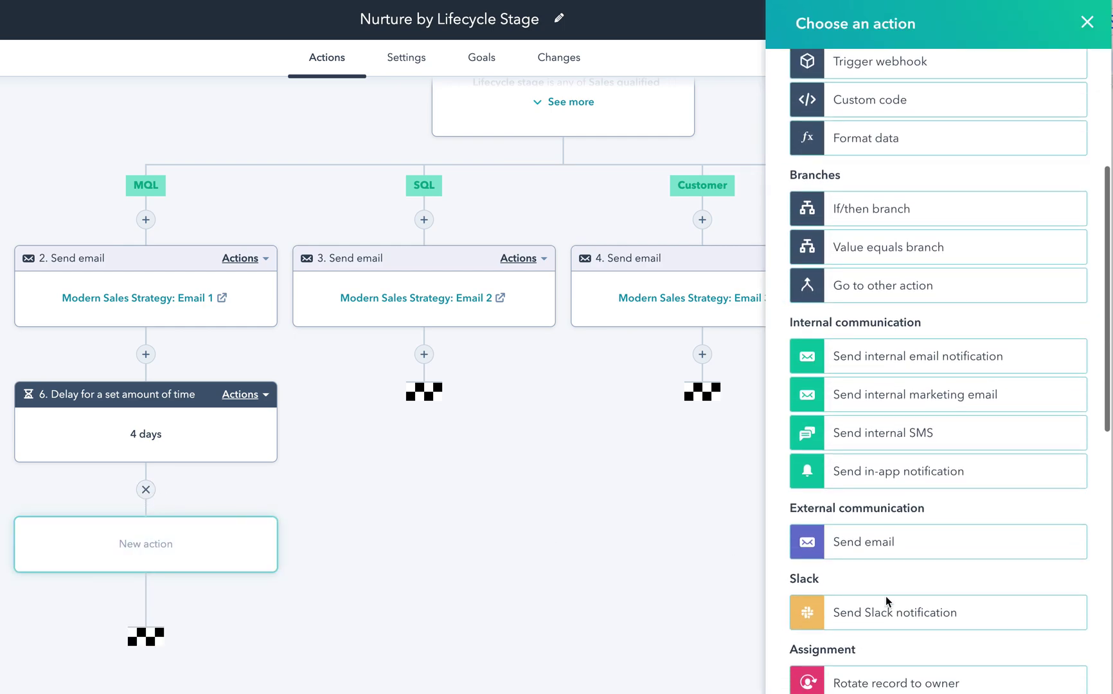
pyautogui.click(878, 546)
pyautogui.click(816, 476)
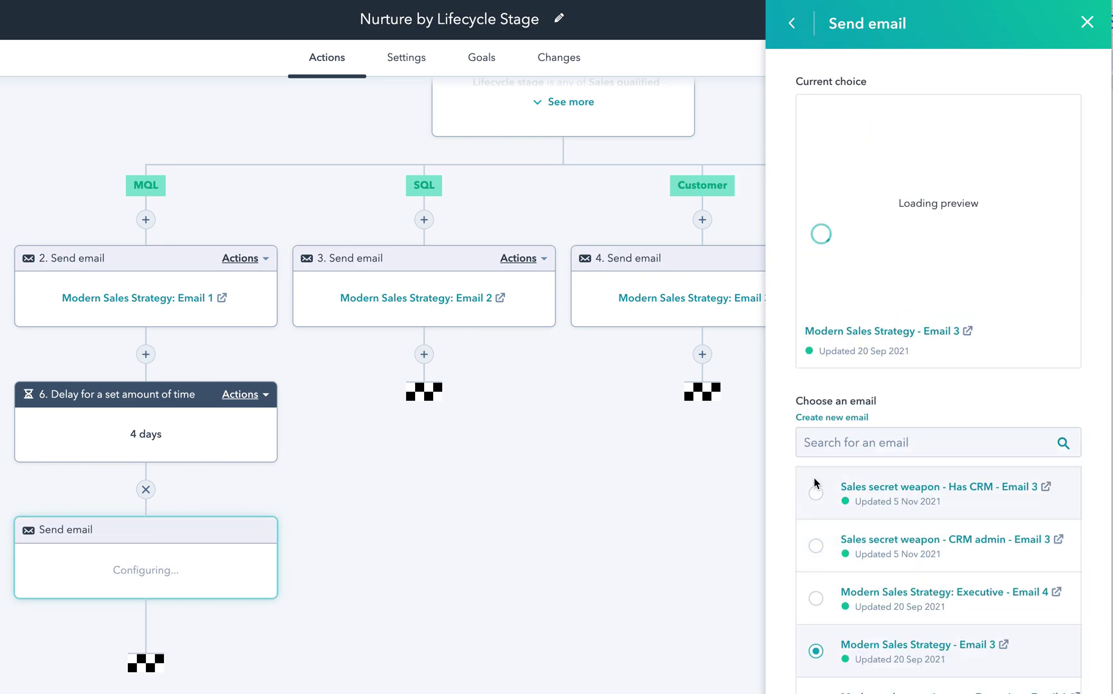
pyautogui.click(815, 493)
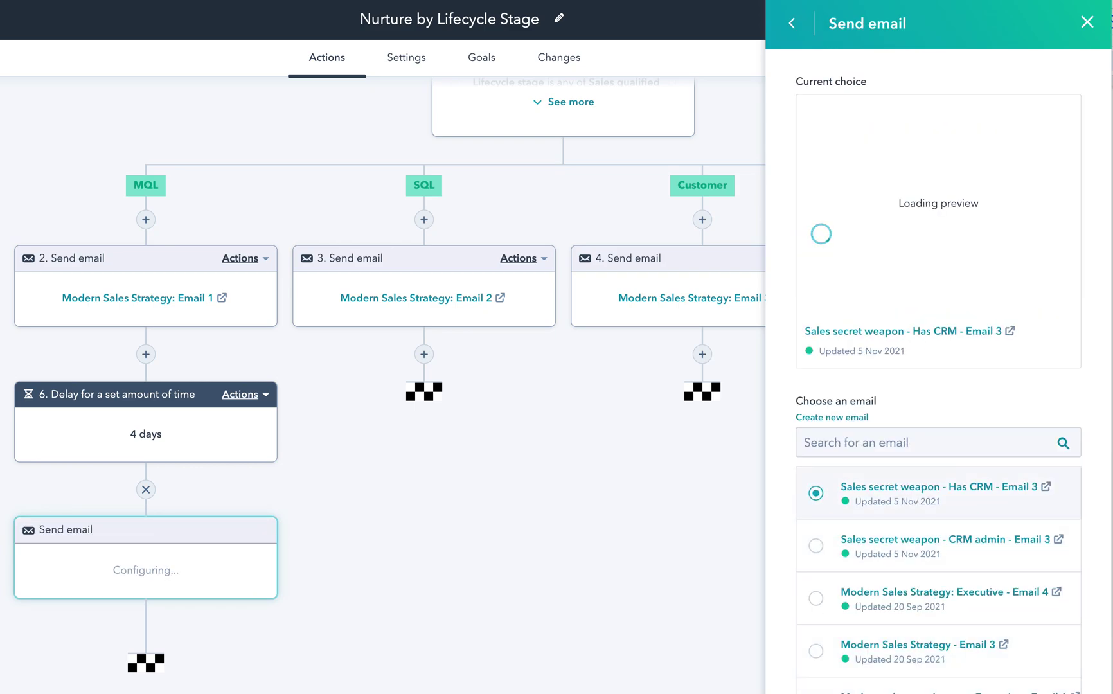
pyautogui.click(539, 537)
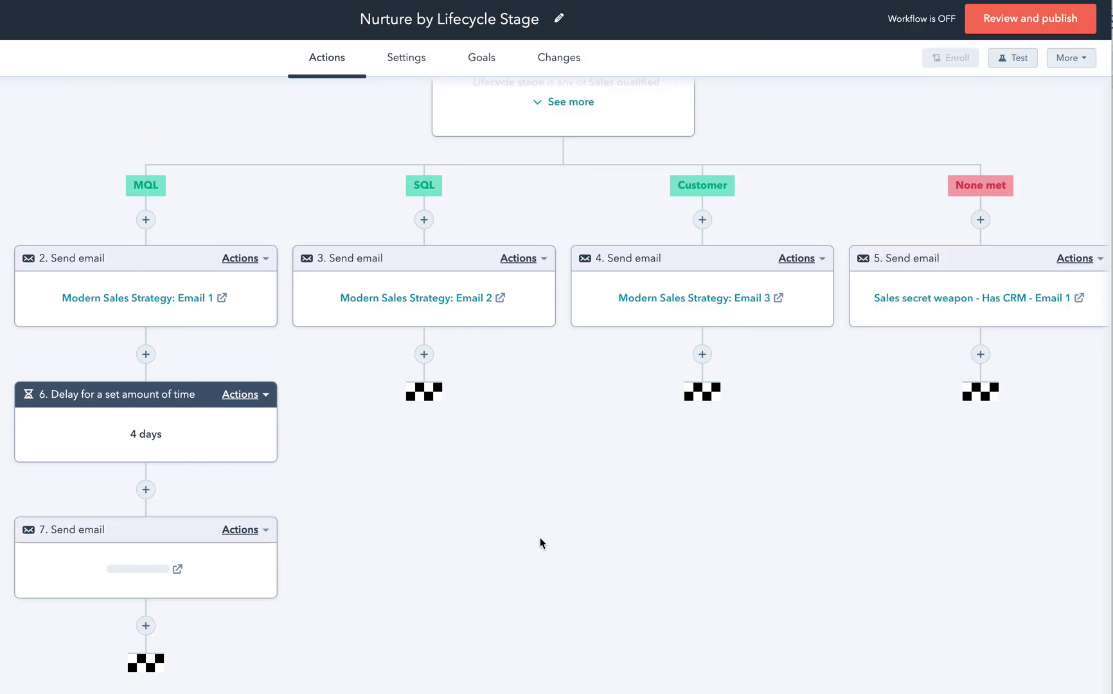
pyautogui.scroll(5, 611, 496)
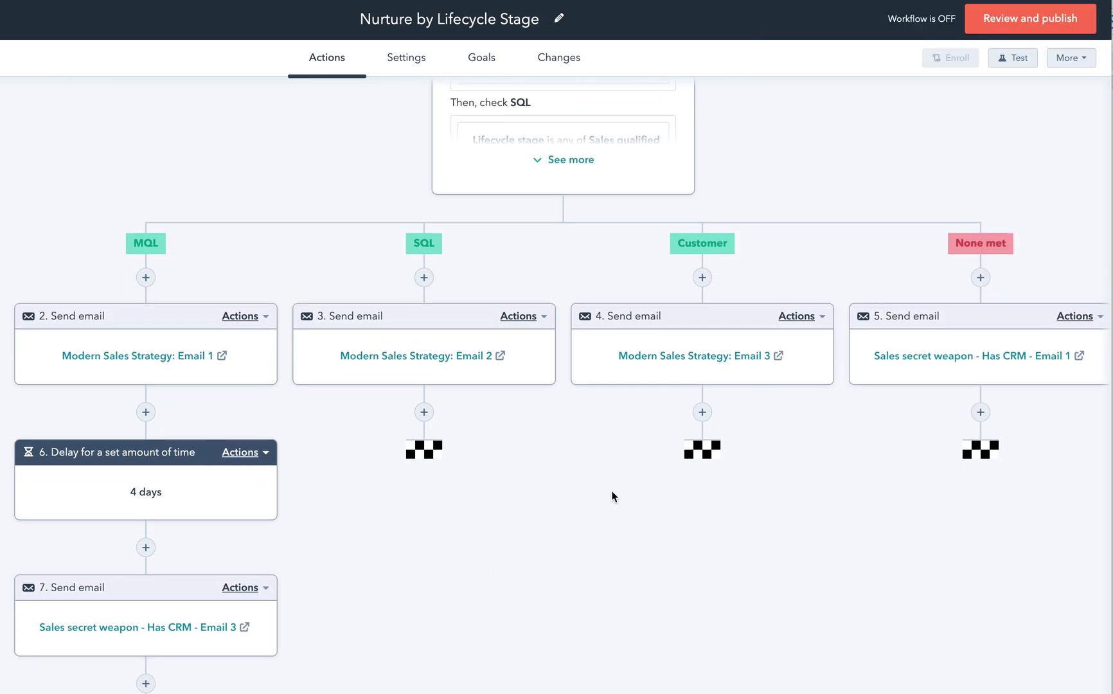
pyautogui.scroll(2, 611, 496)
pyautogui.scroll(-4, 613, 494)
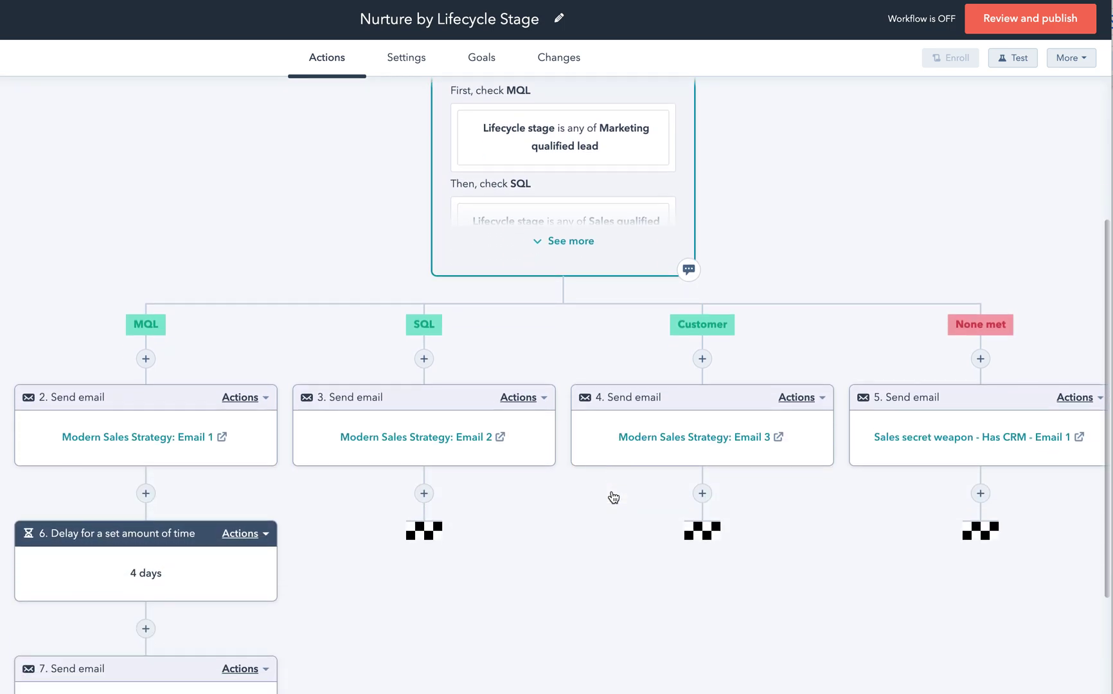
pyautogui.scroll(-2, 614, 497)
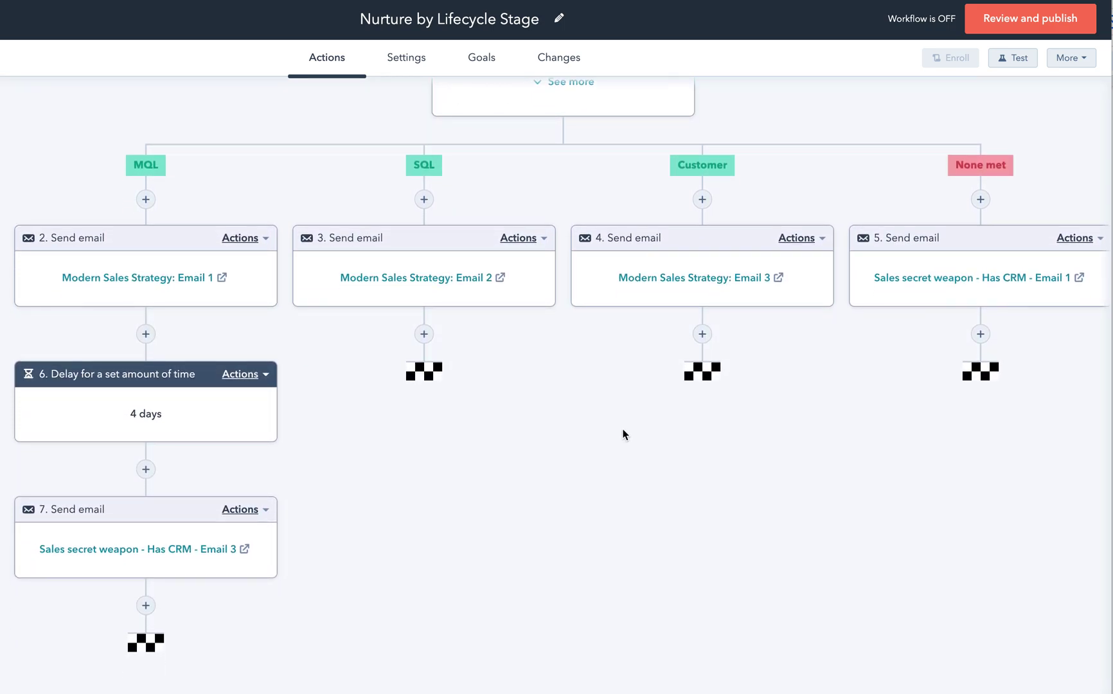